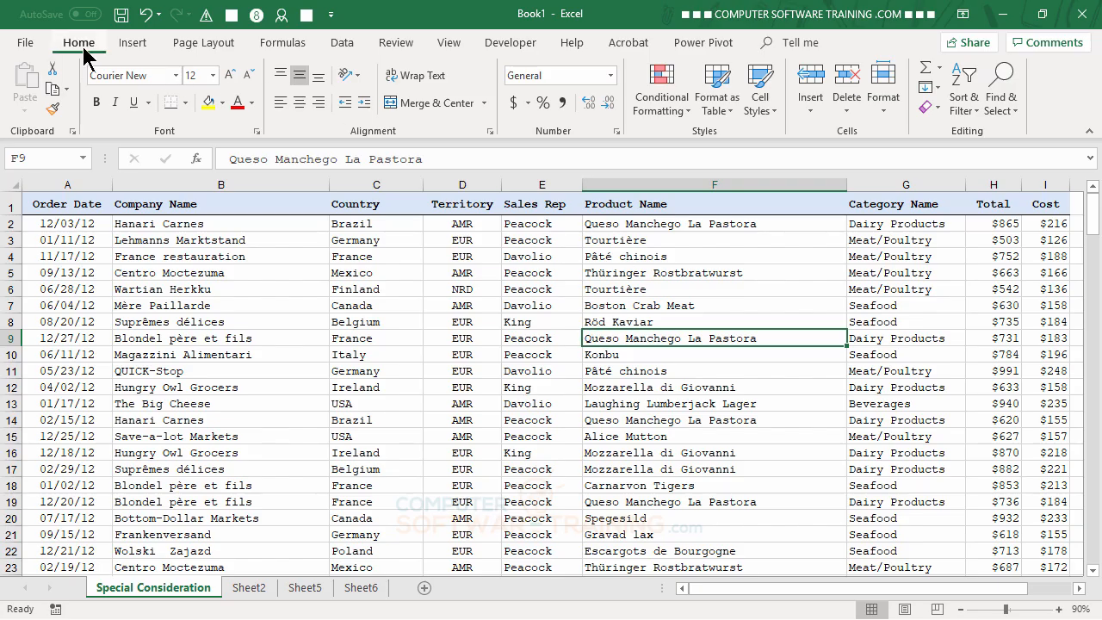
Delete sheet row 9 and the Sales Rep column from the Special Consideration sheet.
left_click(849, 109)
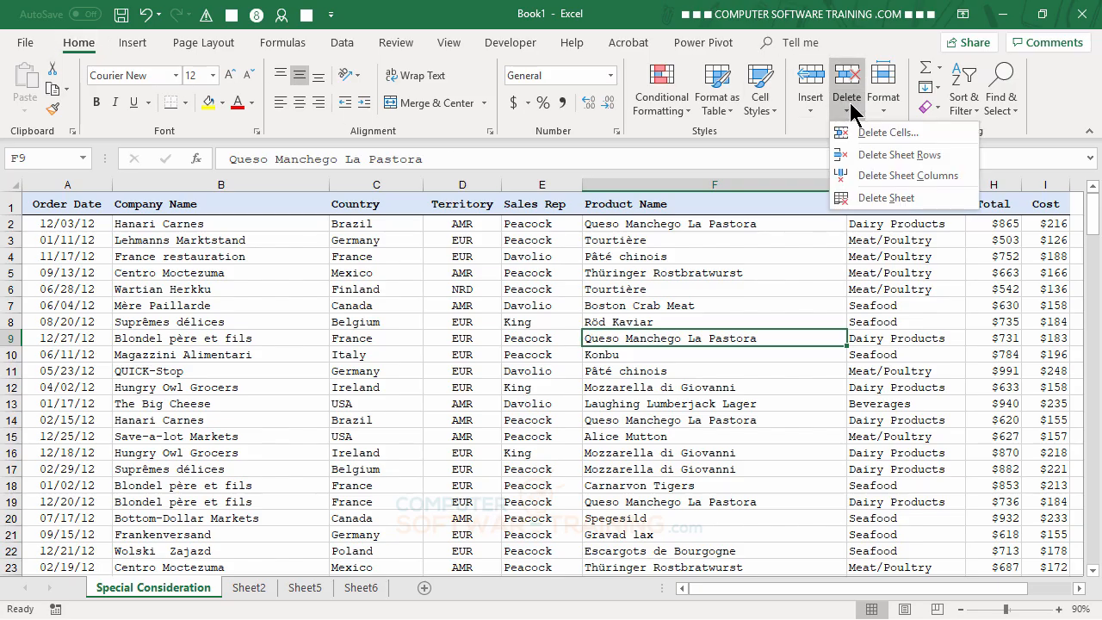
left_click(896, 157)
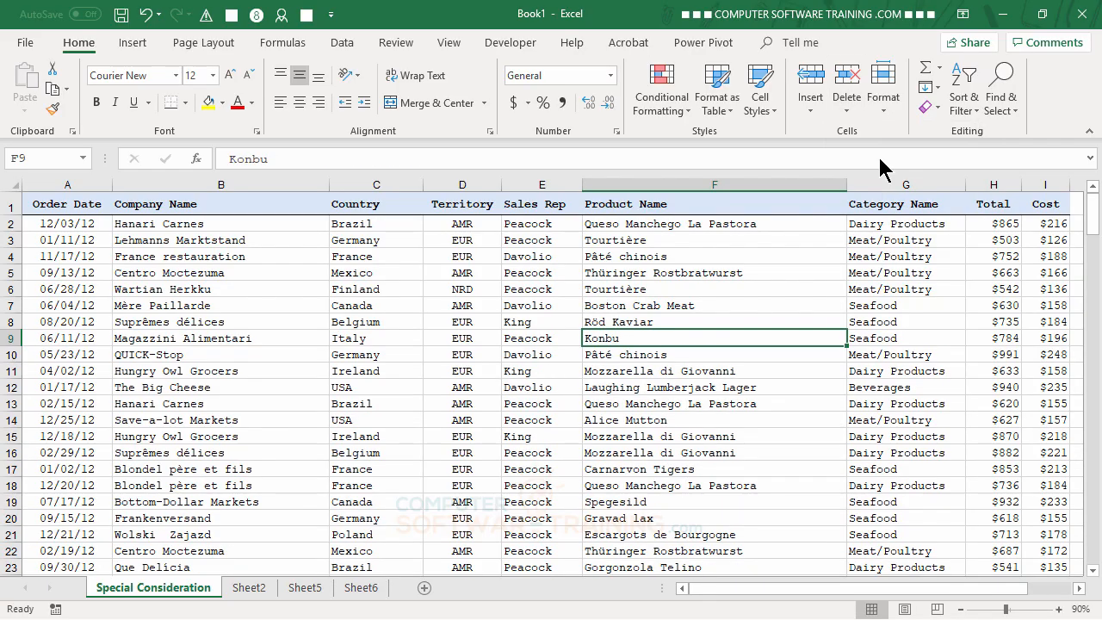
left_click(533, 307)
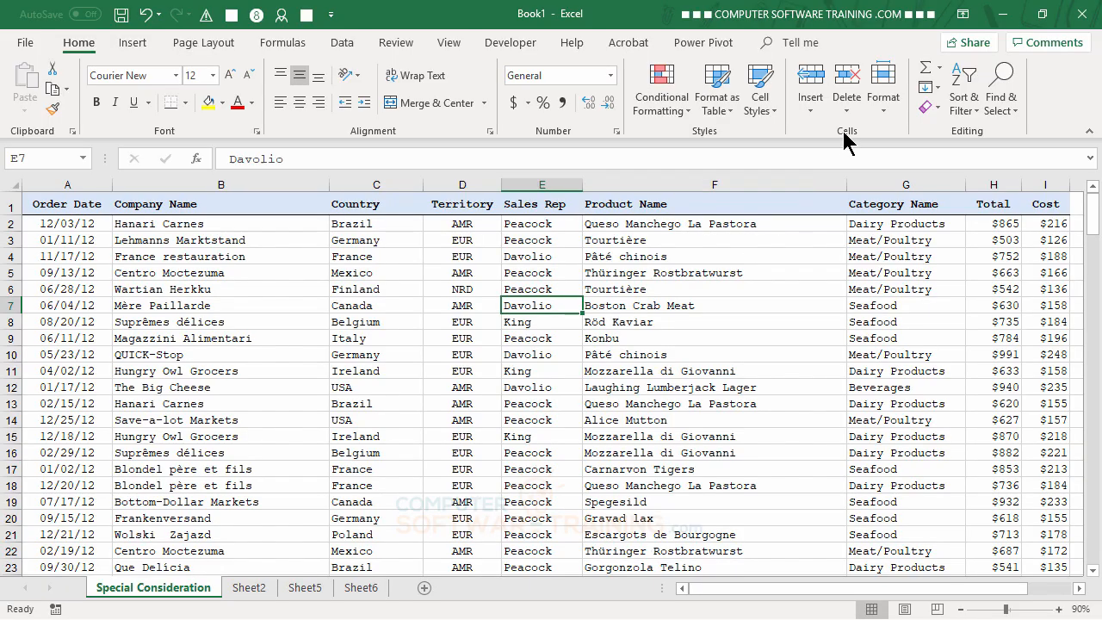
left_click(847, 113)
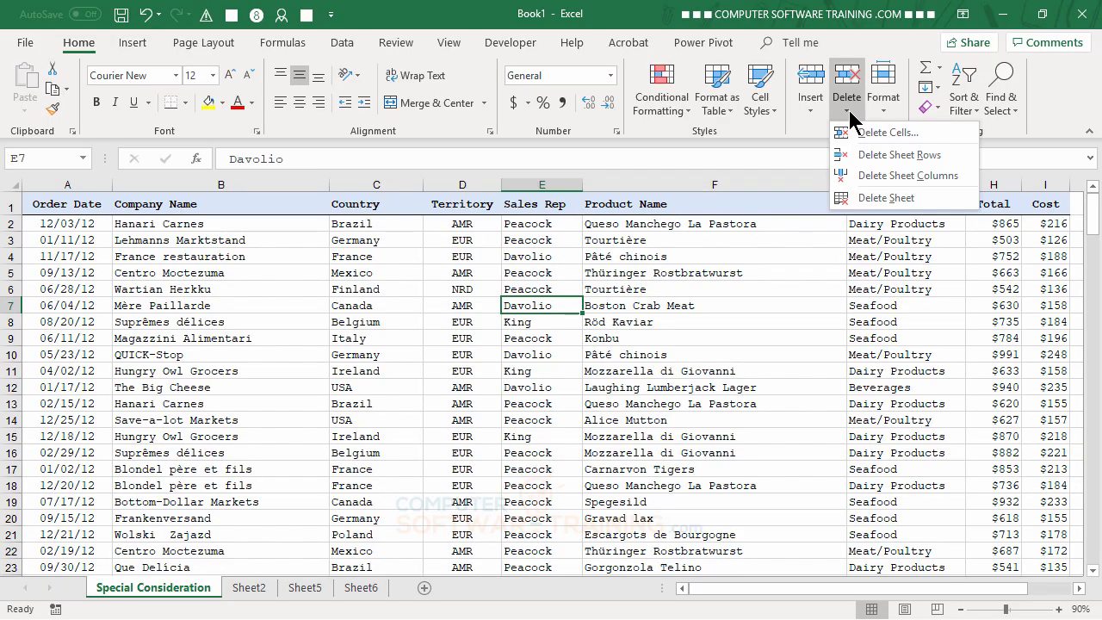
left_click(882, 176)
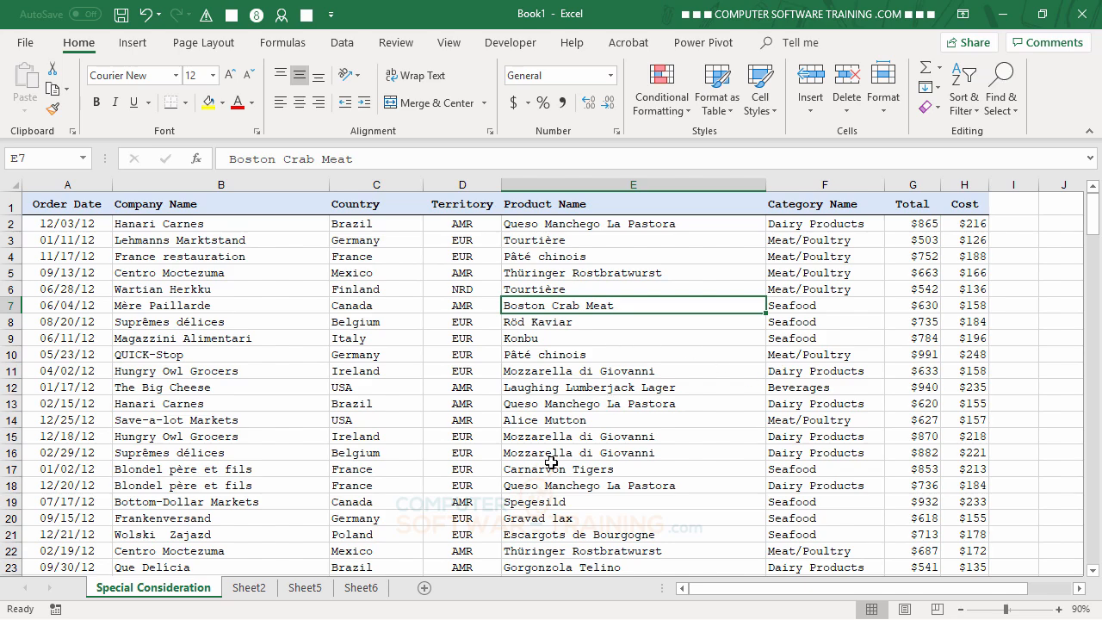
Delete Sheet6 from the workbook permanently.
left_click(370, 594)
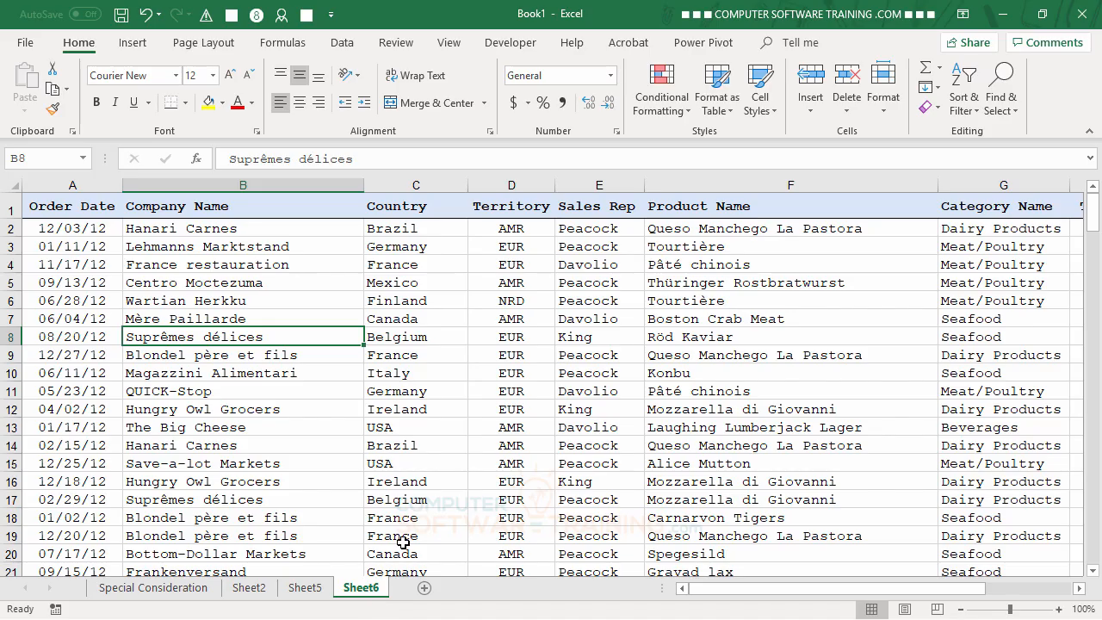
left_click(848, 115)
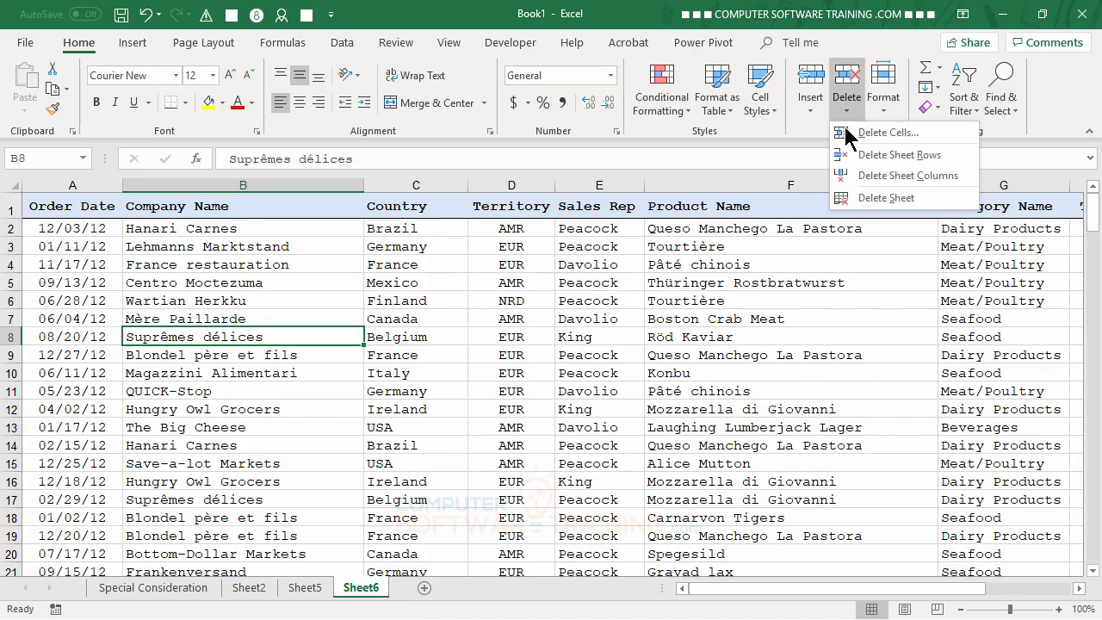
left_click(868, 199)
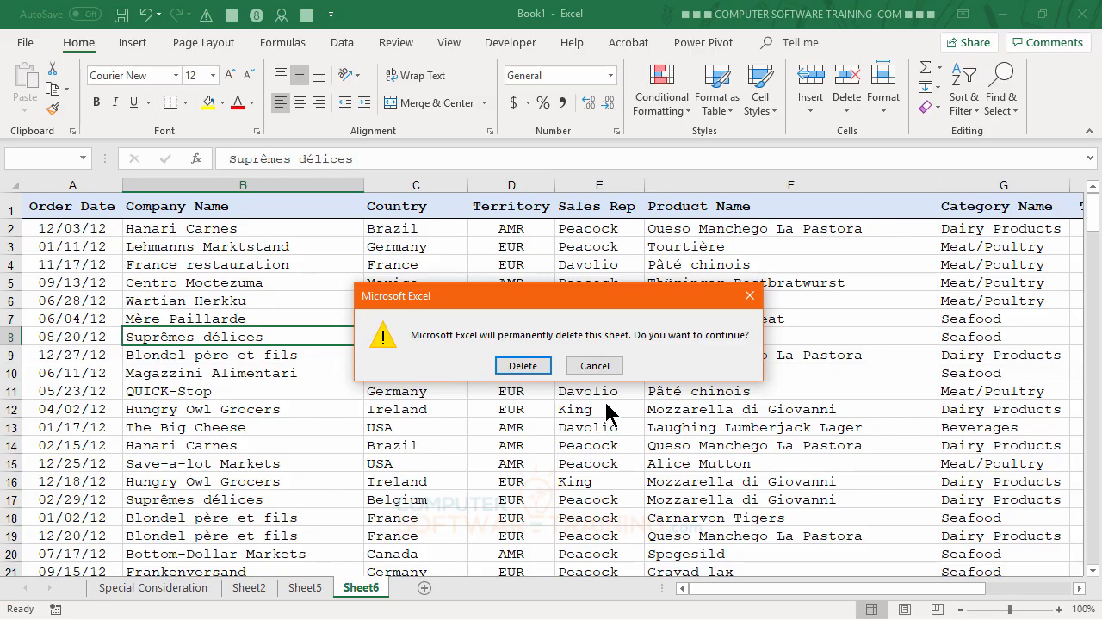
left_click(521, 367)
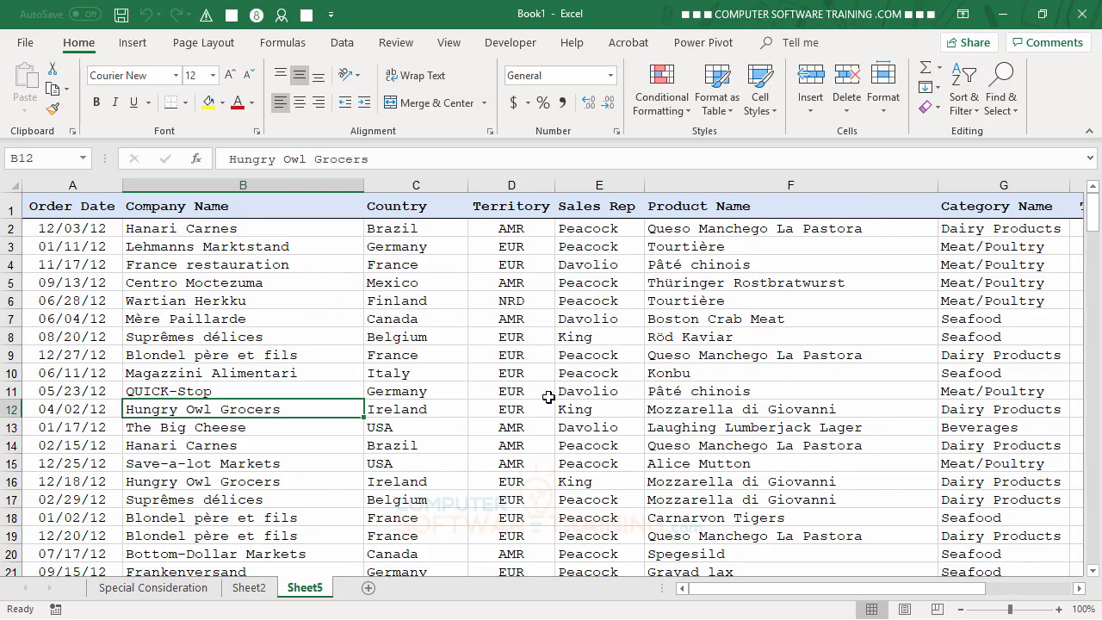
Return to the Special Consideration sheet and turn on relative references for macro recording.
left_click(248, 589)
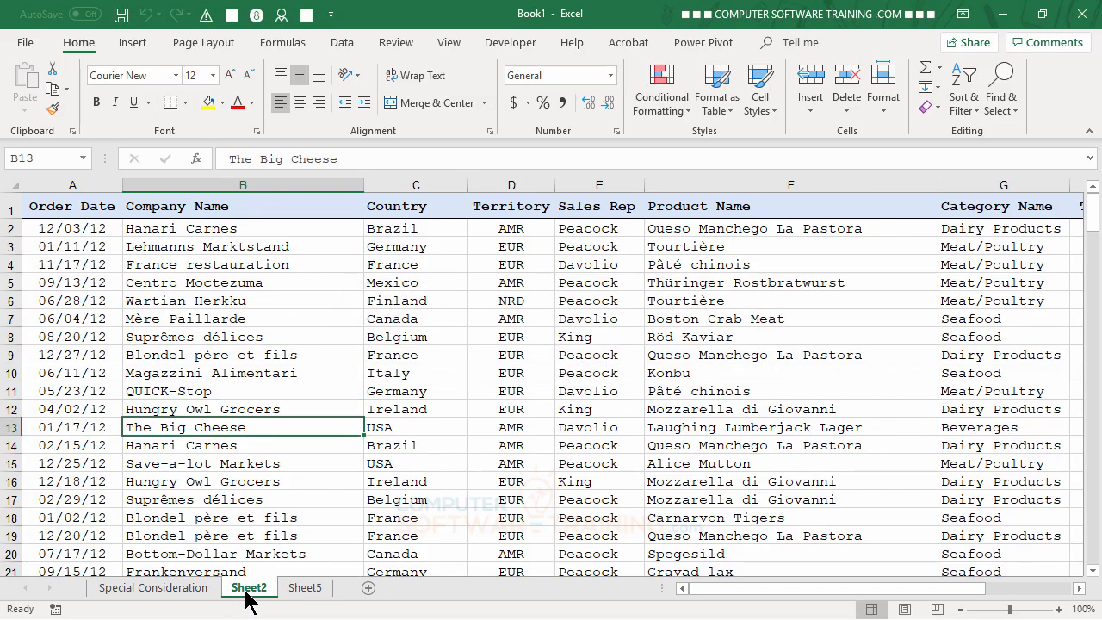
left_click(196, 591)
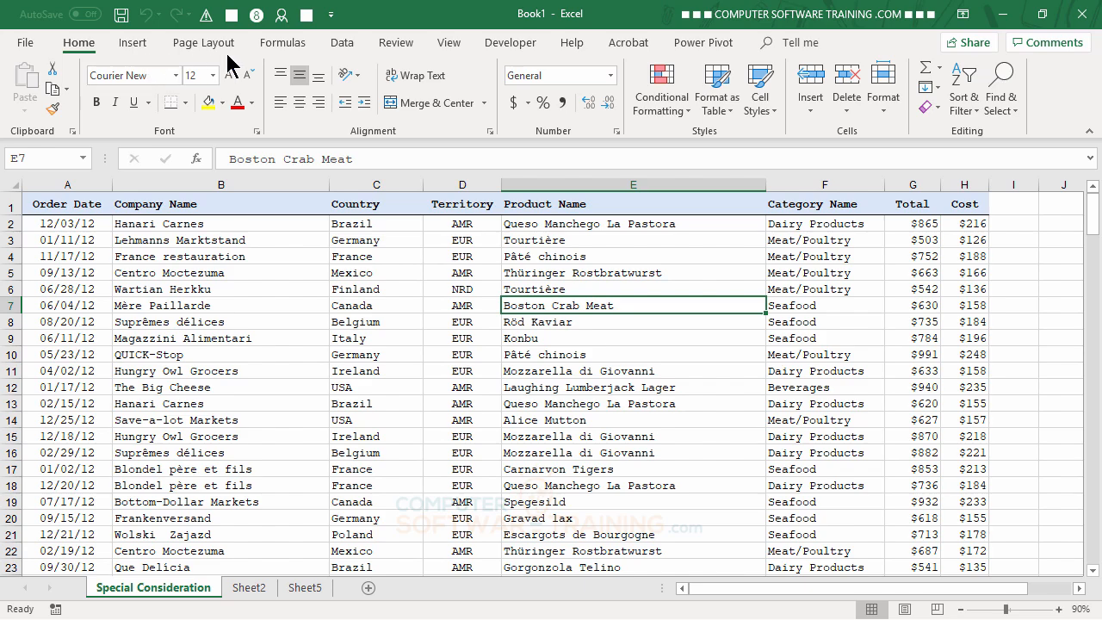
left_click(502, 49)
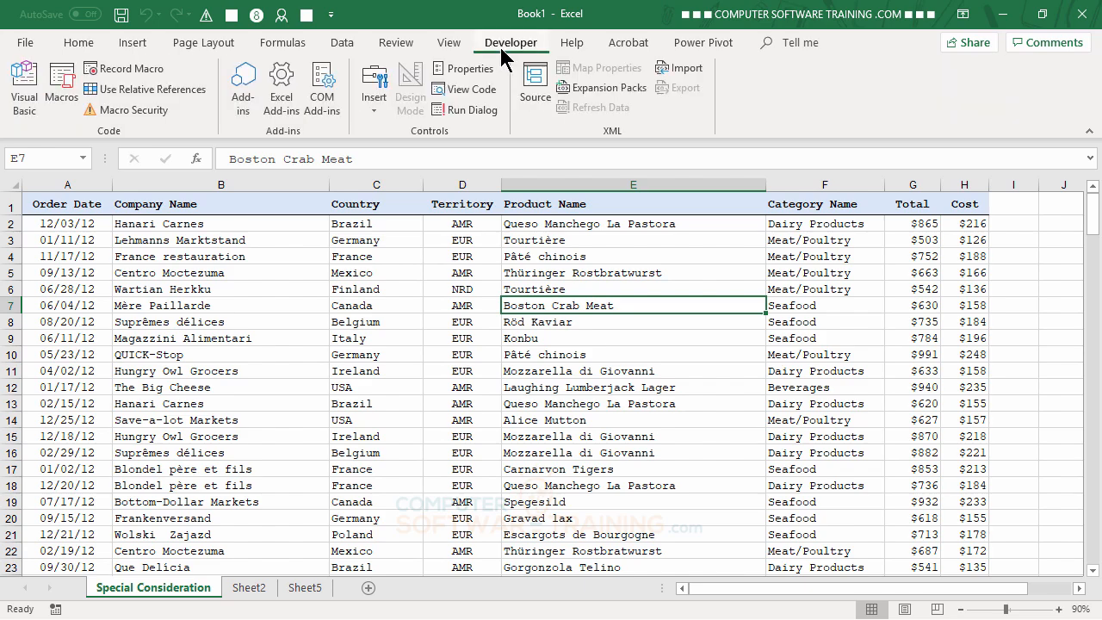
left_click(134, 93)
left_click(136, 93)
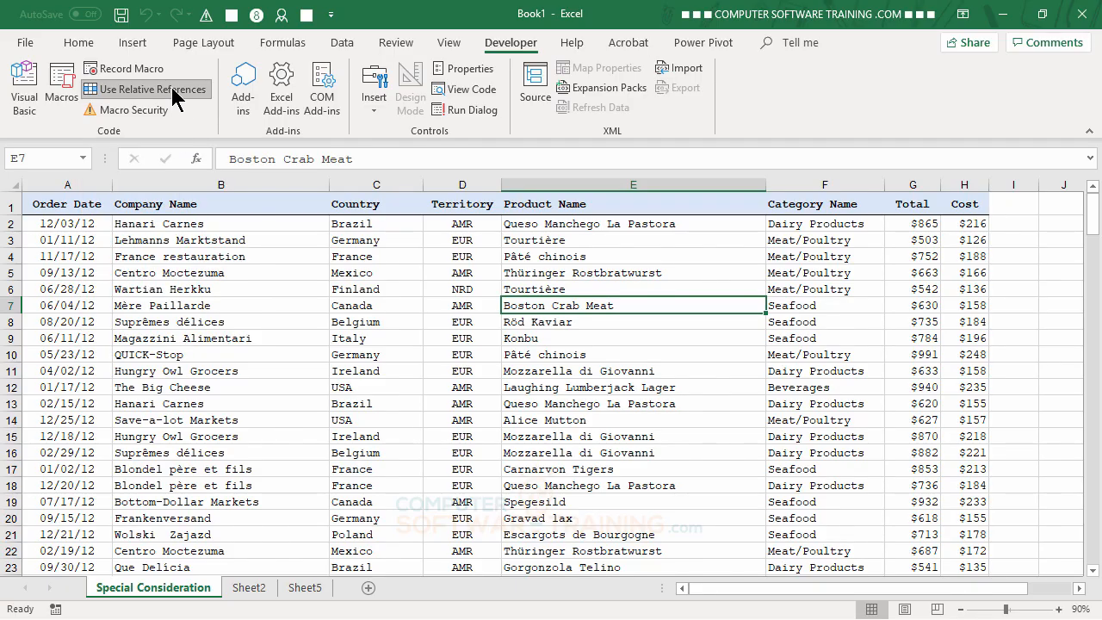
Start recording a macro named DelRow with shortcut Ctrl+Shift+D, stored in the Personal Macro Workbook.
left_click(127, 76)
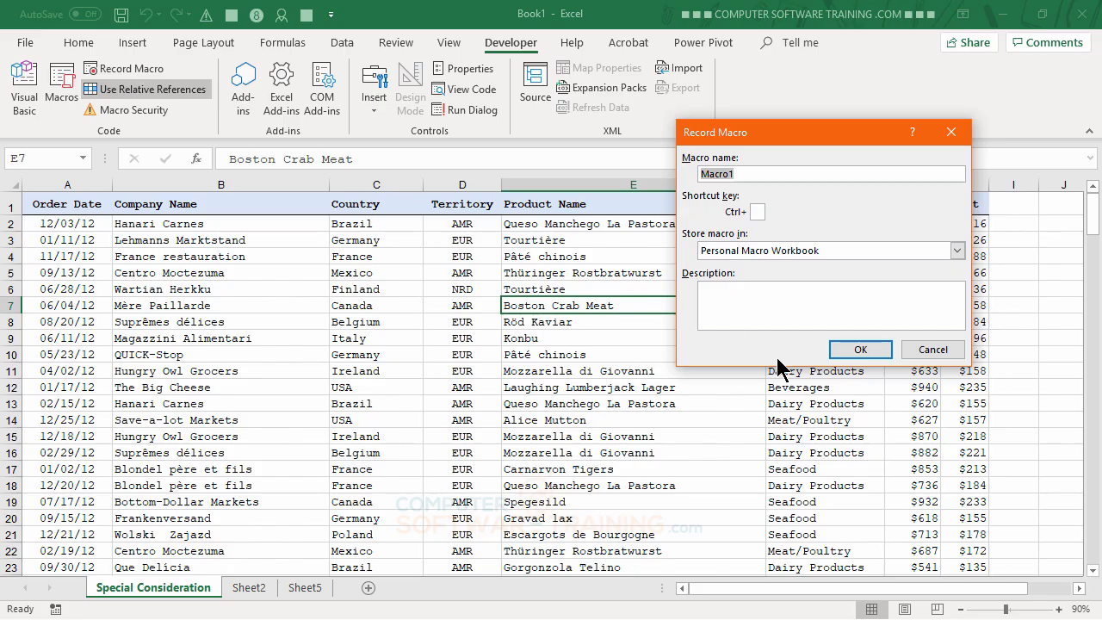
type("DelRow")
left_click(755, 214)
type("D")
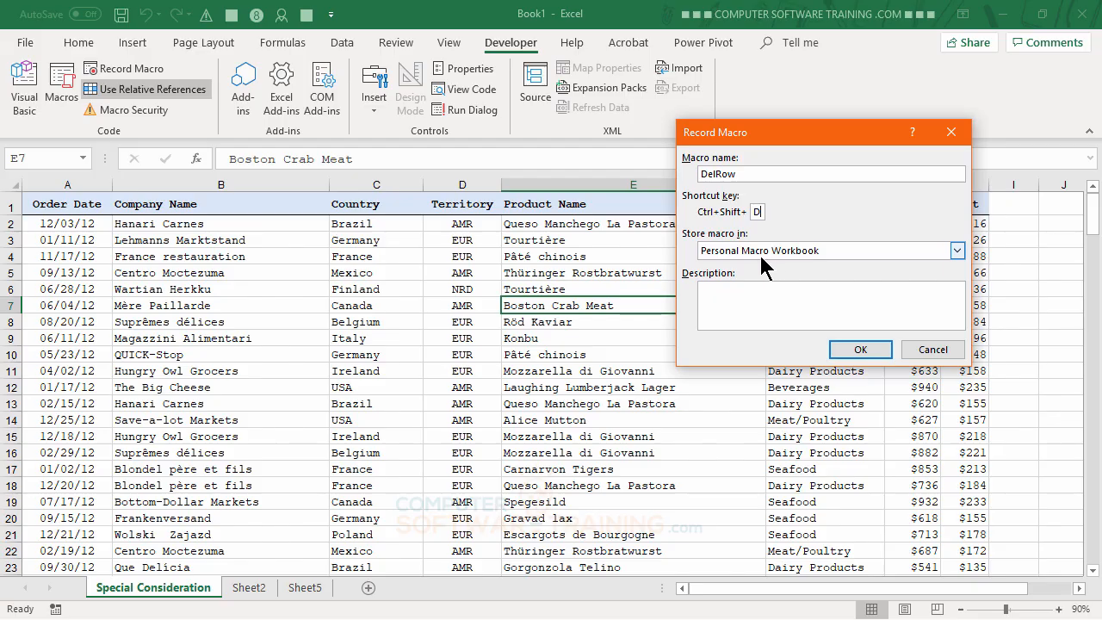
left_click(861, 350)
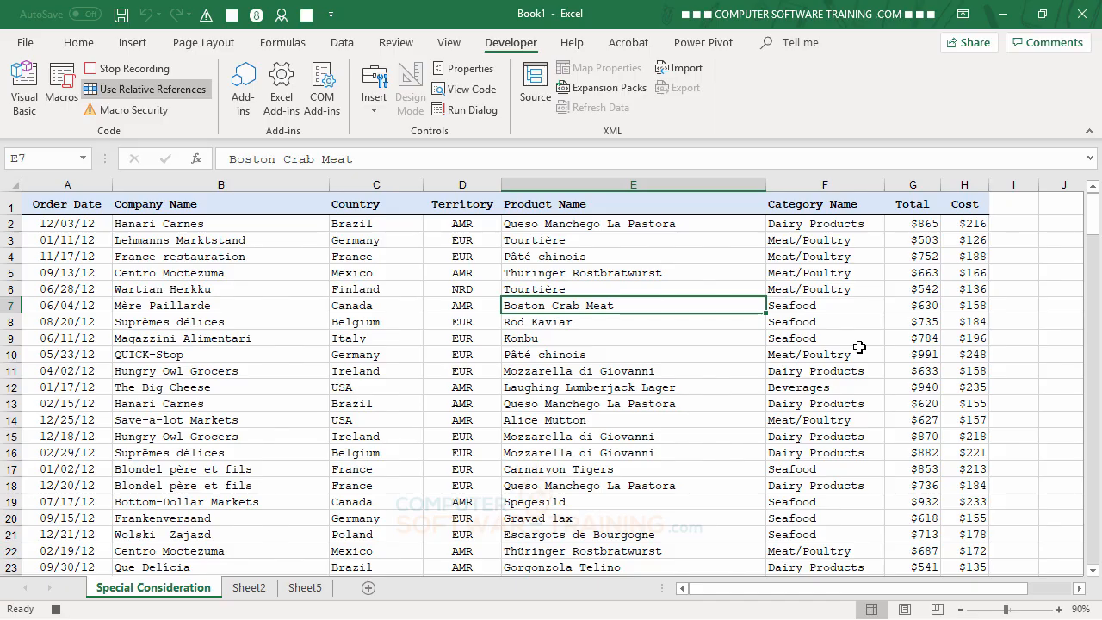
Record deleting the active cell's sheet row 7 in the macro and stop the recording.
left_click(87, 50)
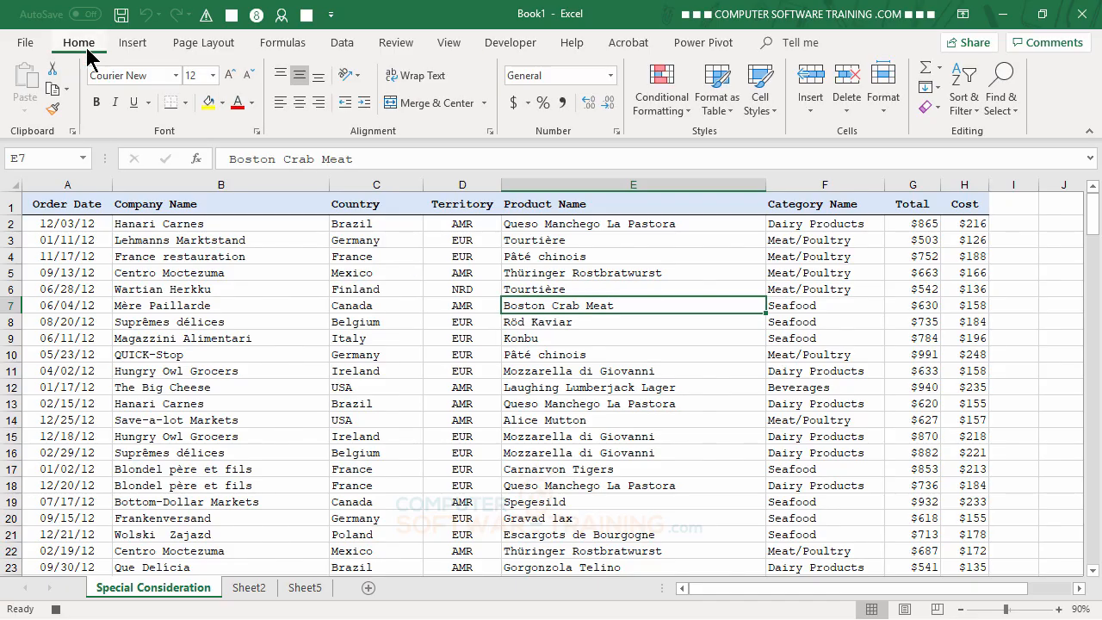
left_click(847, 118)
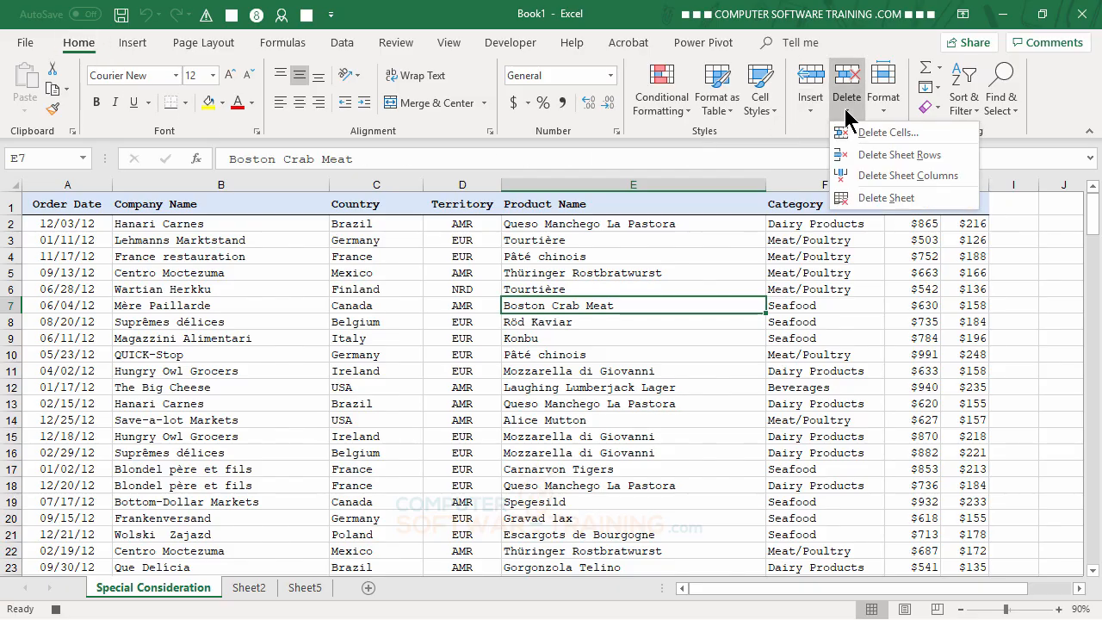
left_click(900, 156)
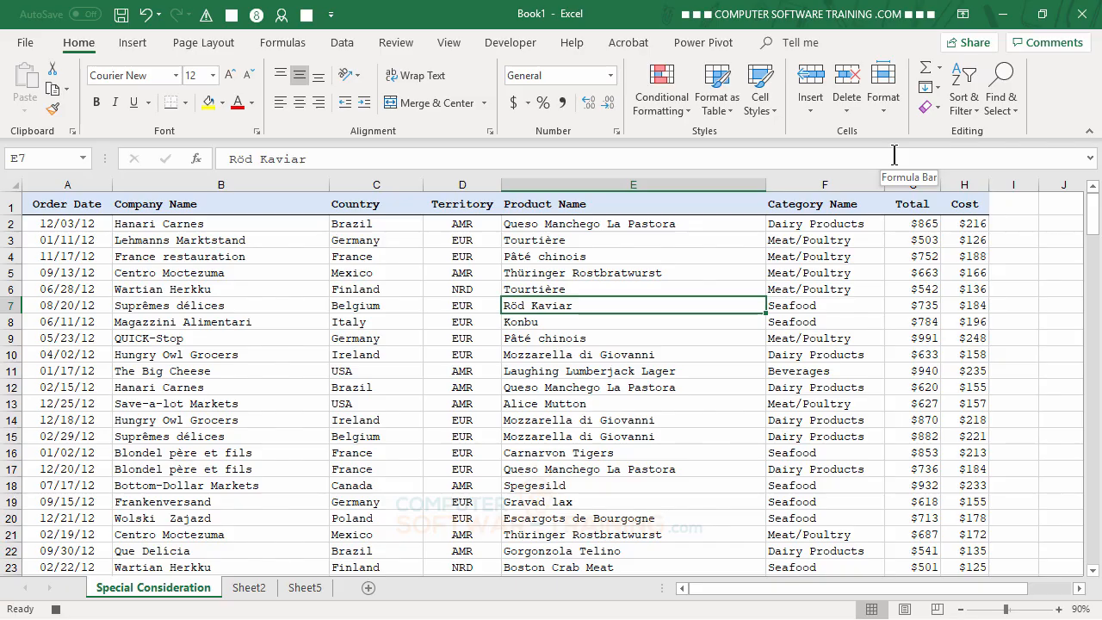
left_click(56, 610)
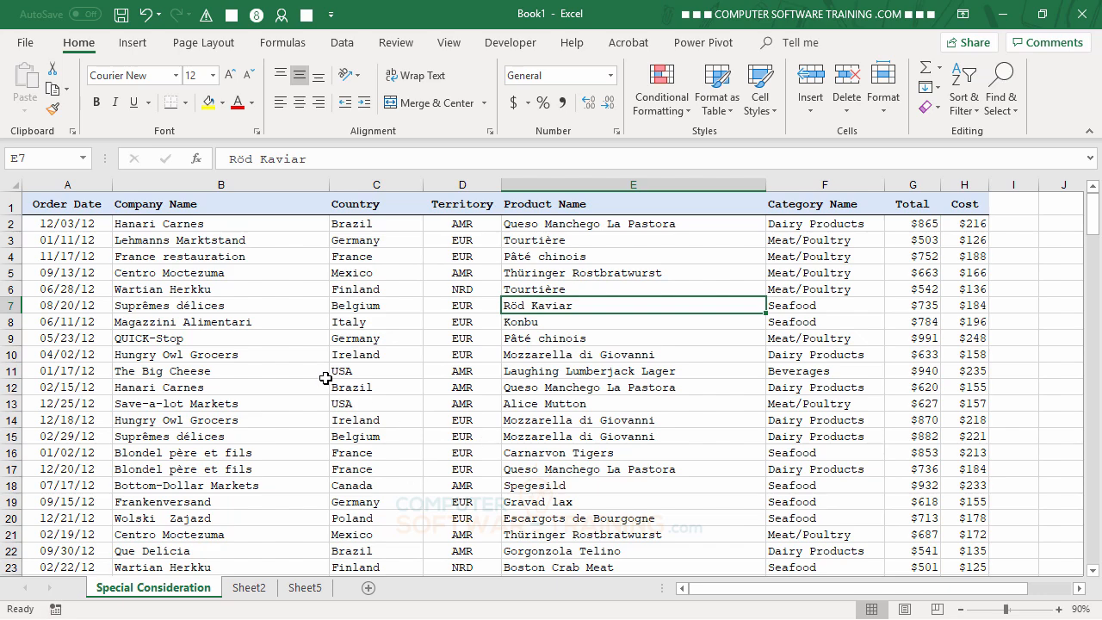
Run the DelRow macro repeatedly from cell B11 to delete six consecutive rows, starting with The Big Cheese.
left_click(219, 337)
key("Down")
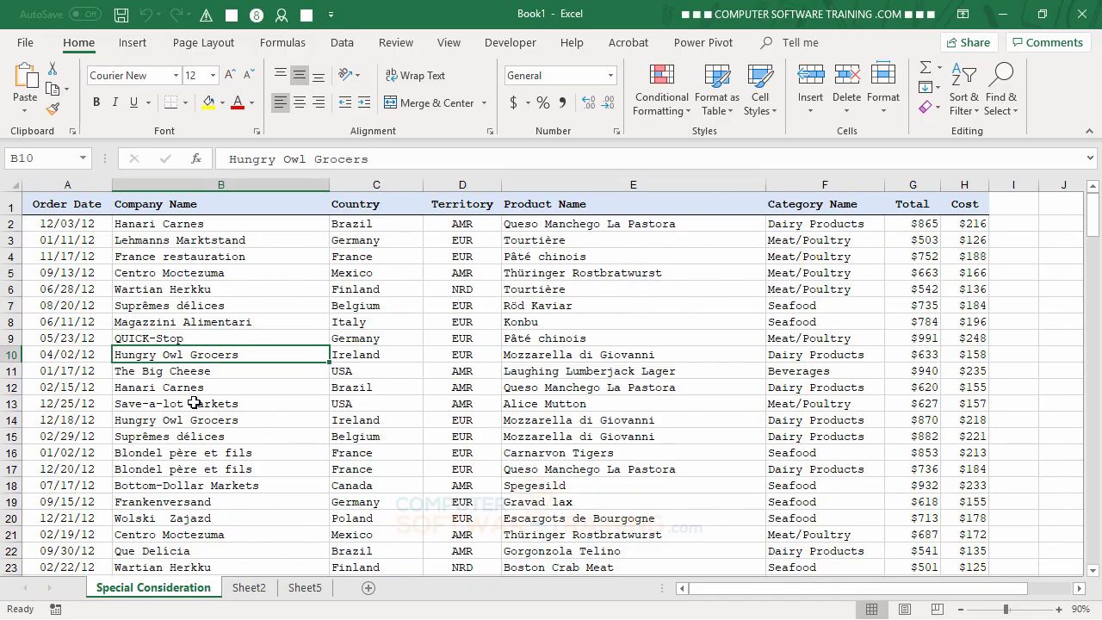
key("F2")
key("Return")
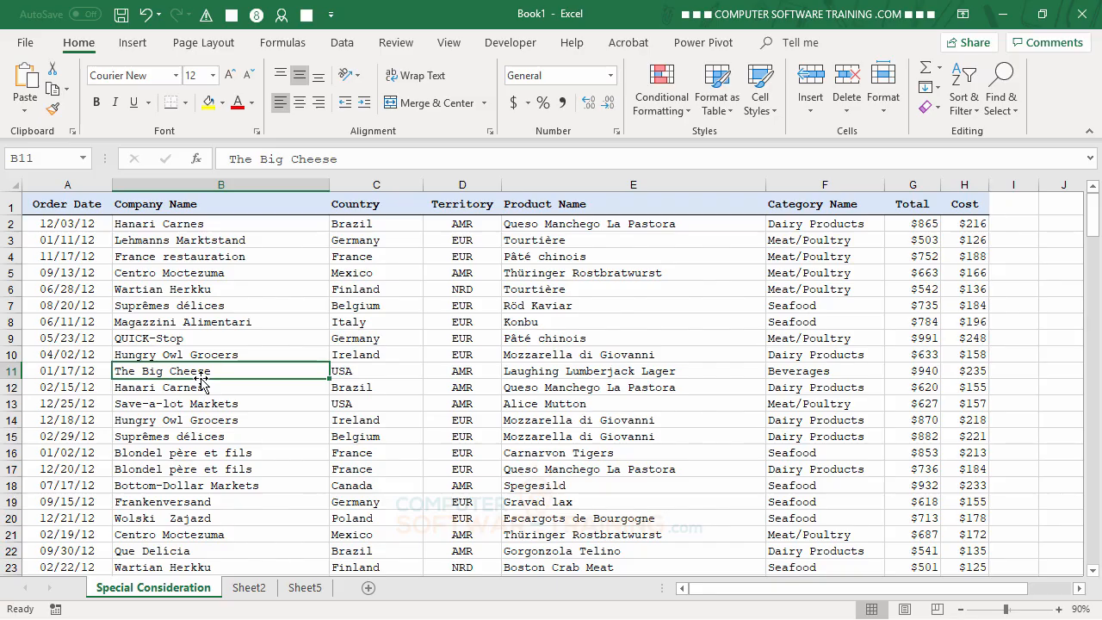
key("ctrl+minus")
key("ctrl+minus")
key("ctrl+minus")
key("ctrl+minus")
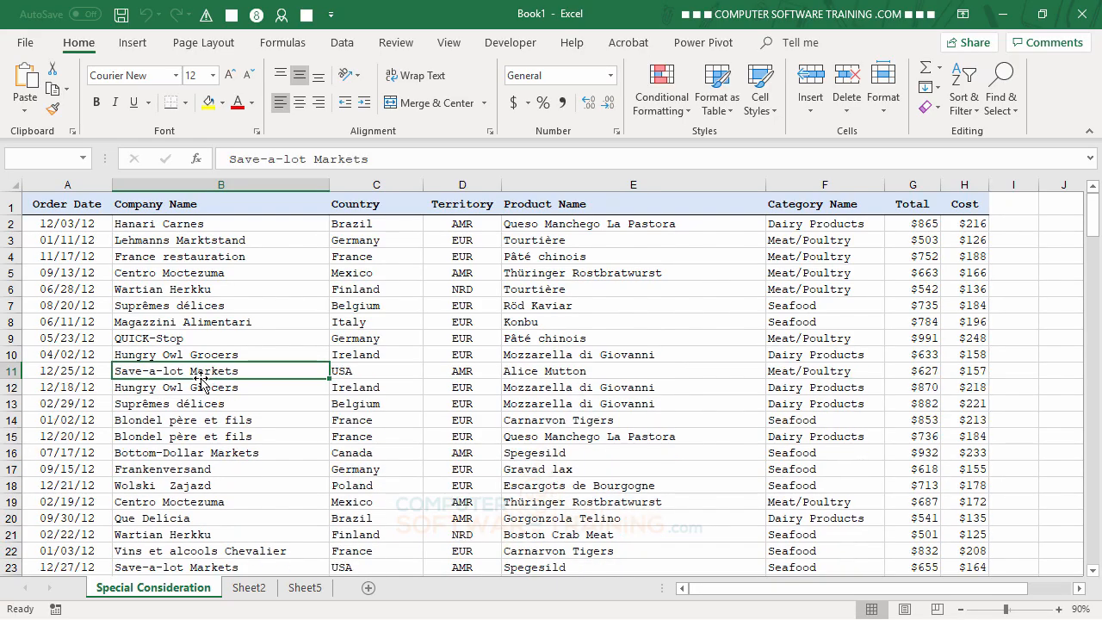
key("ctrl+minus")
key("ctrl+minus")
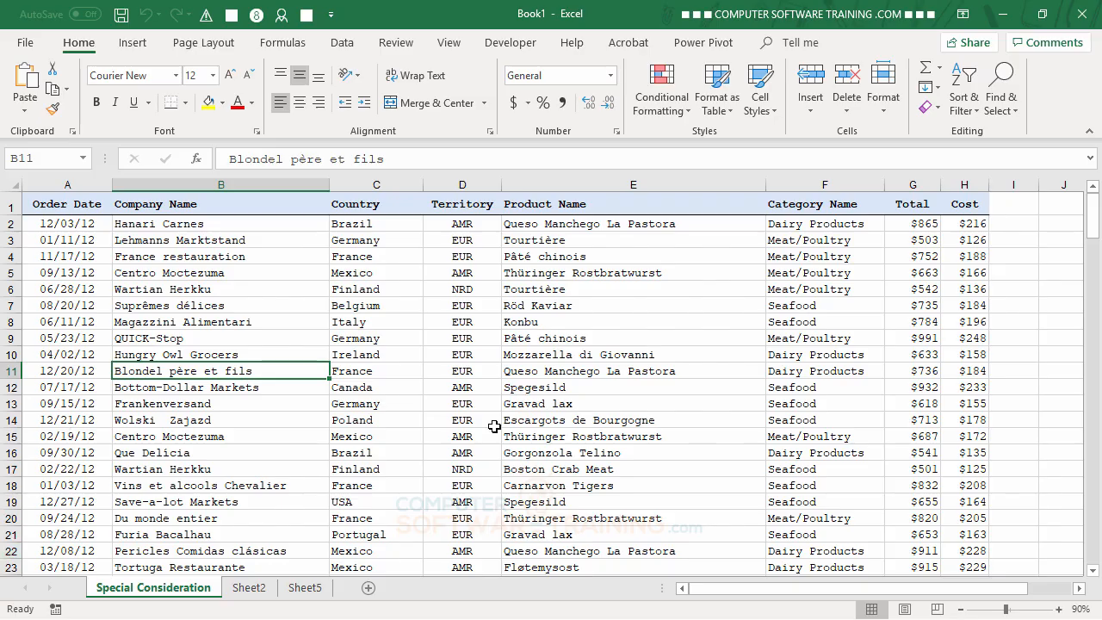
With cell C11 selected, start recording a macro named DeleteColumn with shortcut Ctrl+Shift+E, stored in the Personal Macro Workbook.
left_click(369, 373)
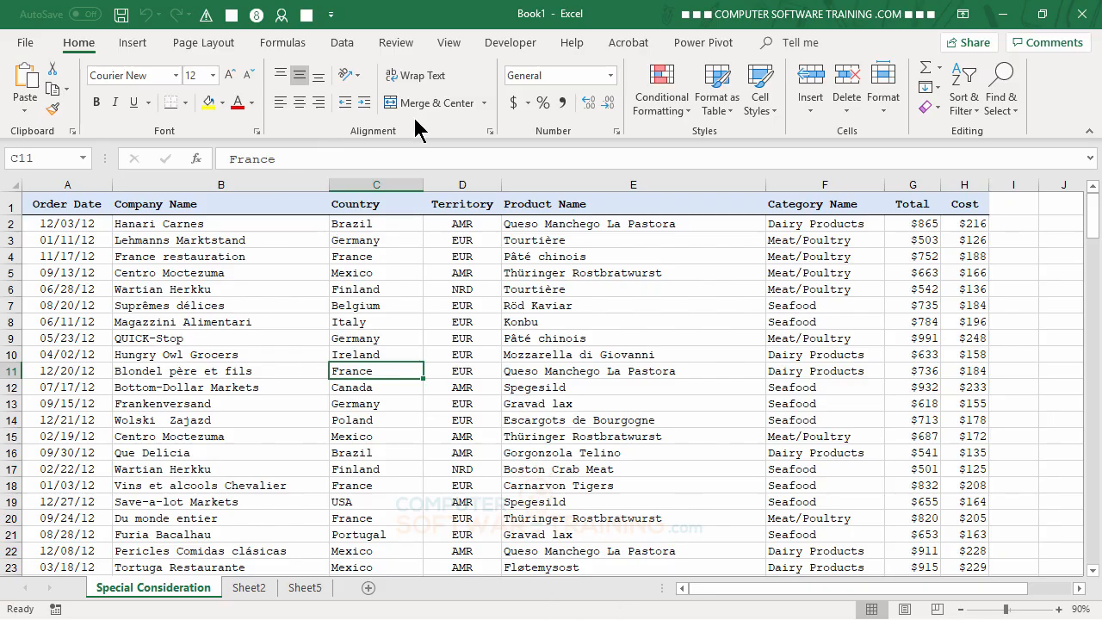
left_click(520, 50)
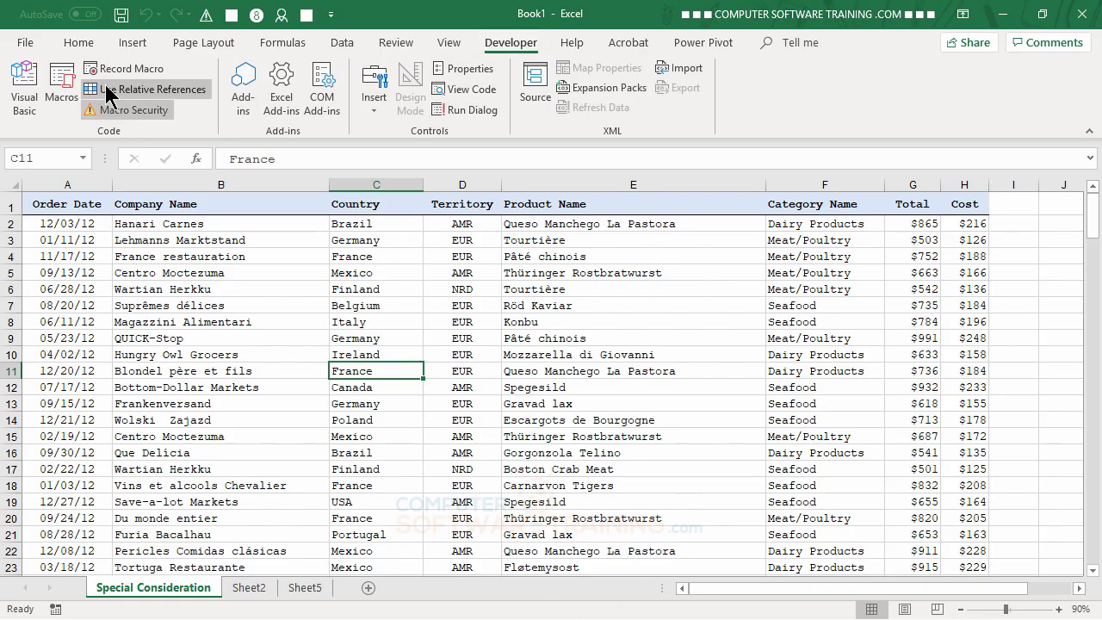
left_click(116, 88)
left_click(132, 70)
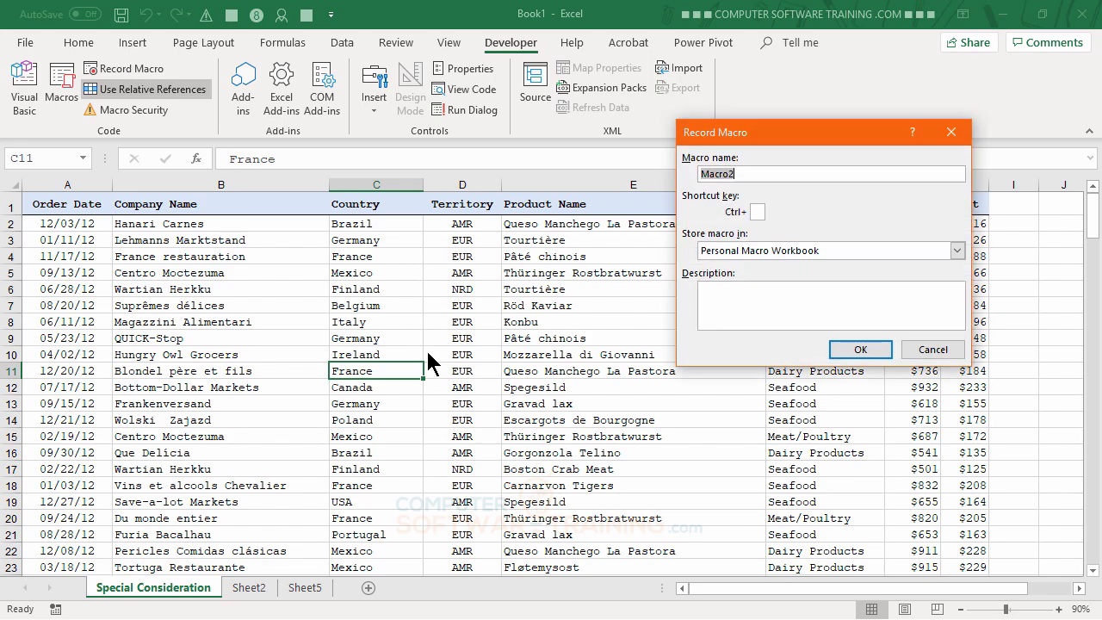
type("DeleteCo")
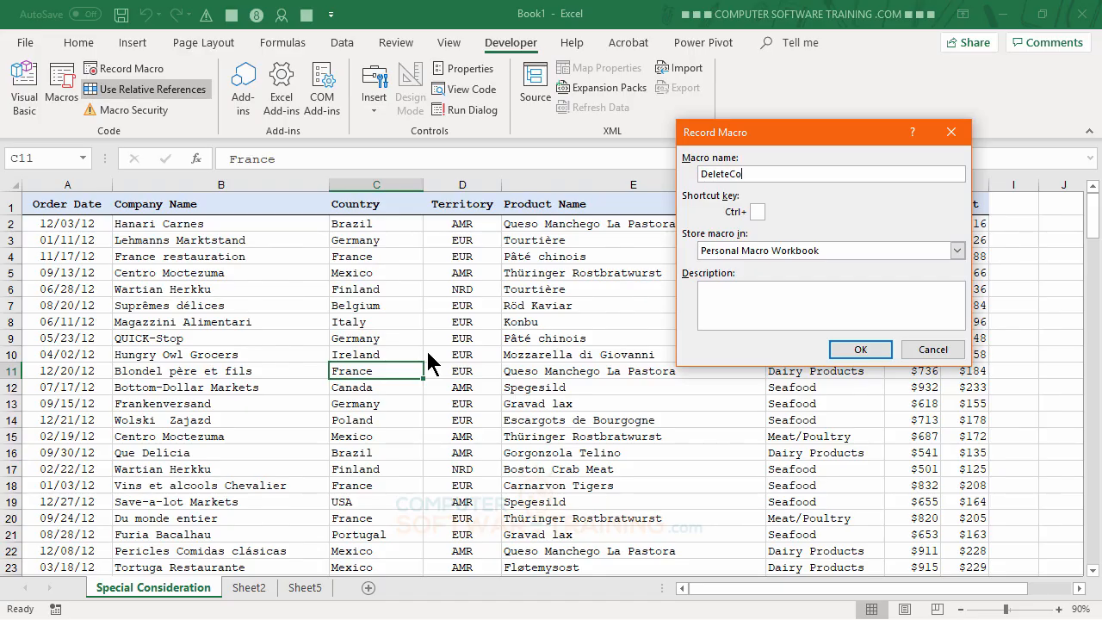
type("lumn")
left_click(760, 210)
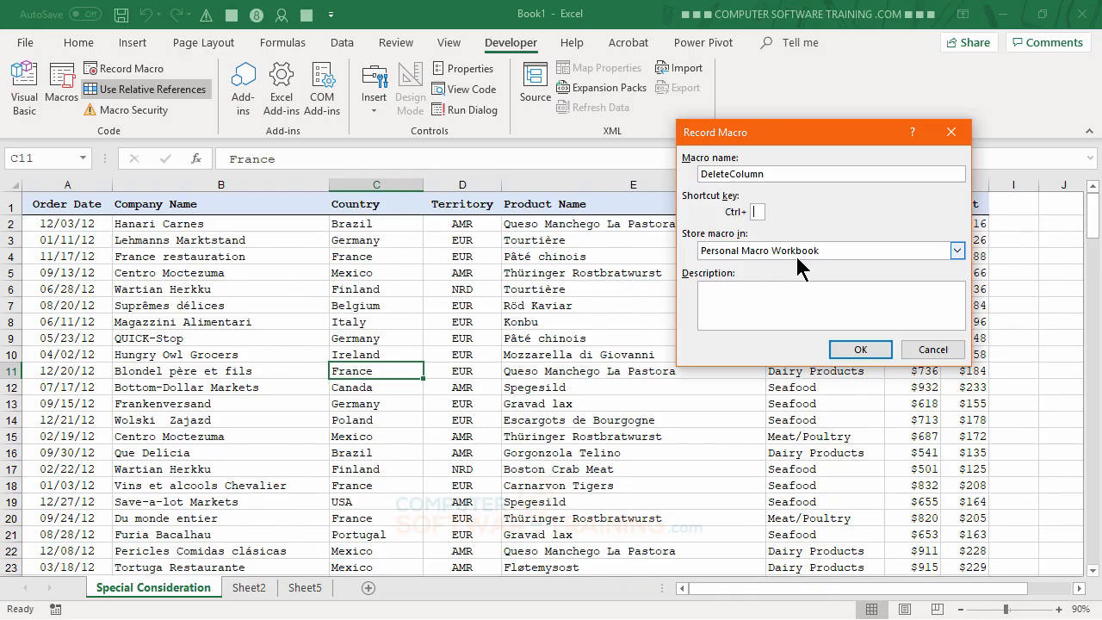
type("E")
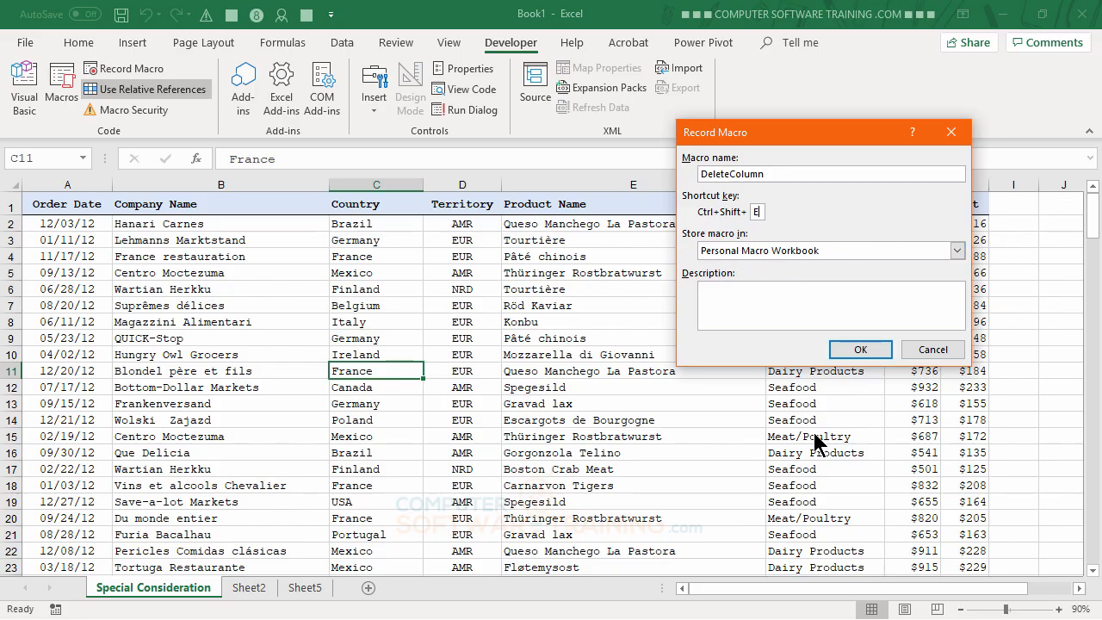
left_click(858, 351)
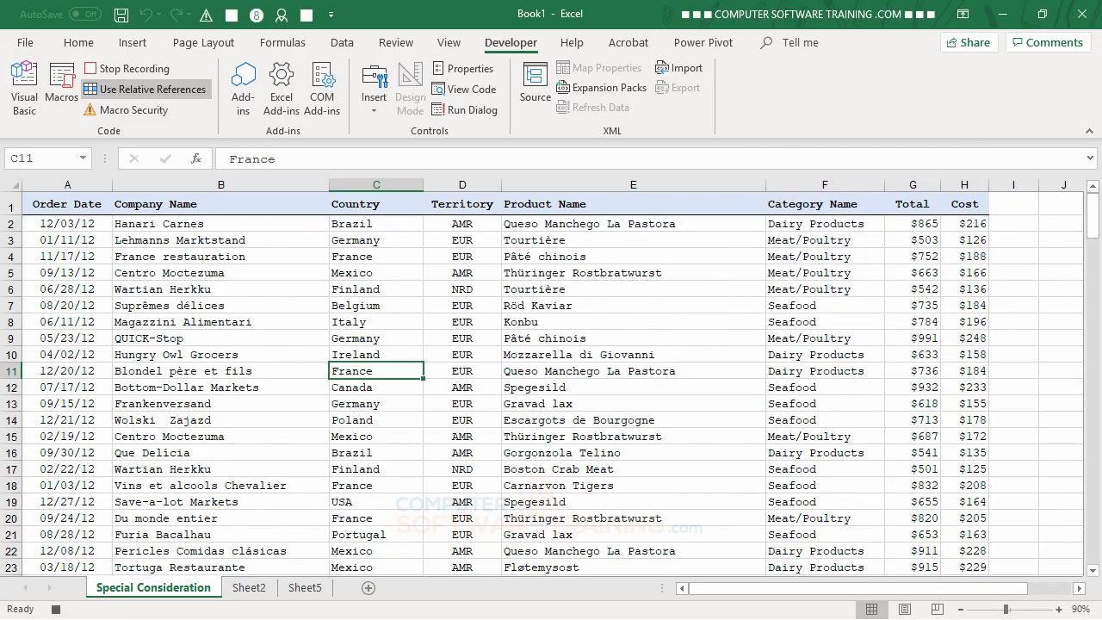
Record deleting the Country column in the macro and stop the recording.
left_click(78, 42)
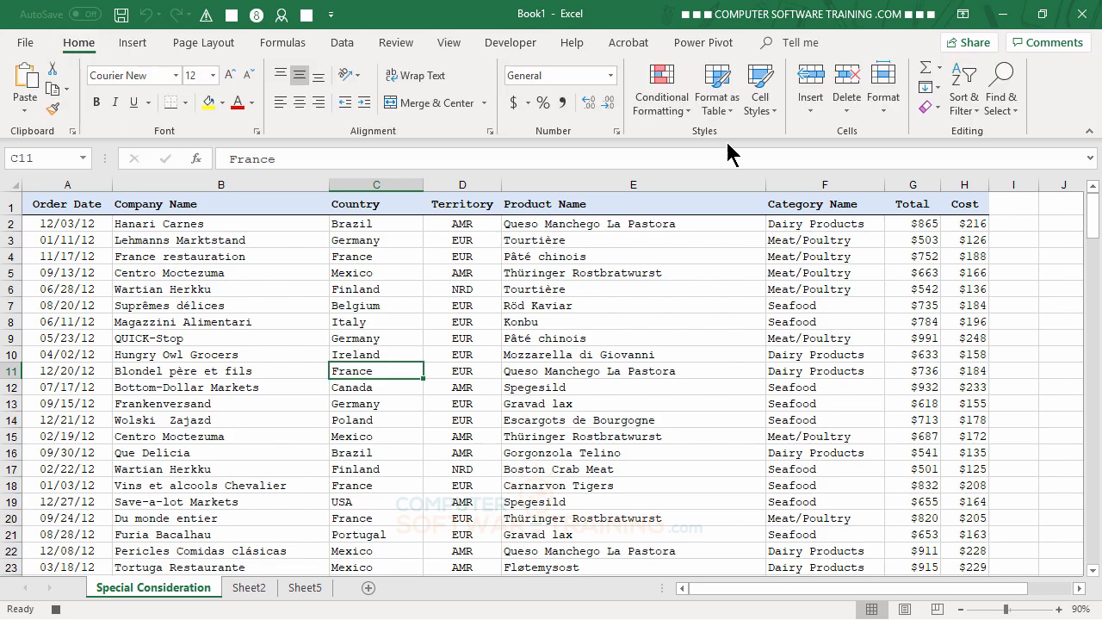
left_click(845, 111)
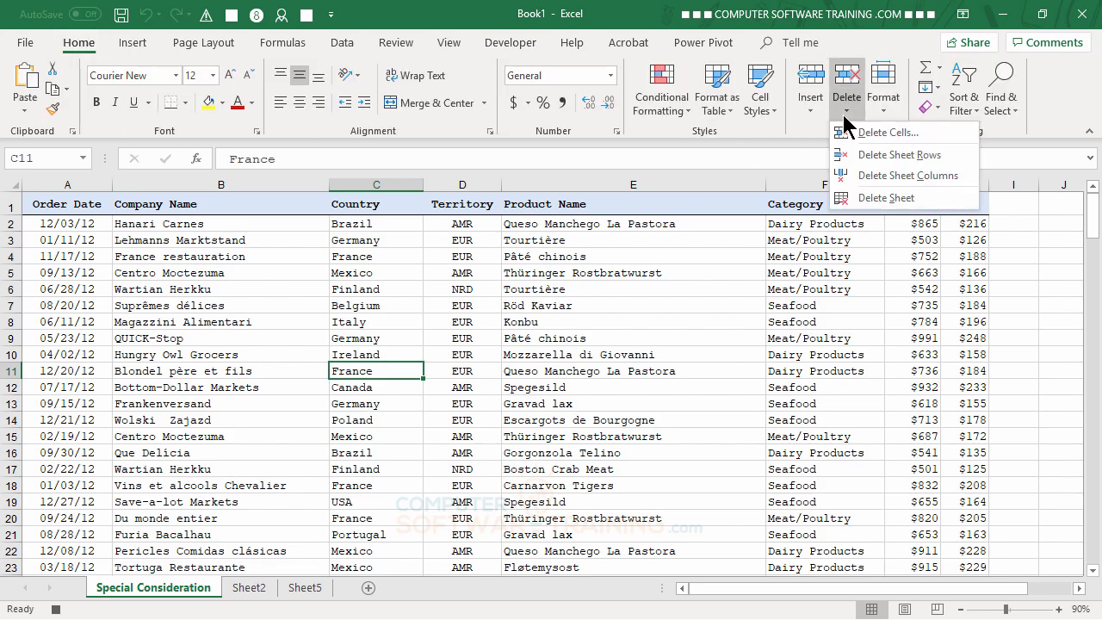
left_click(891, 181)
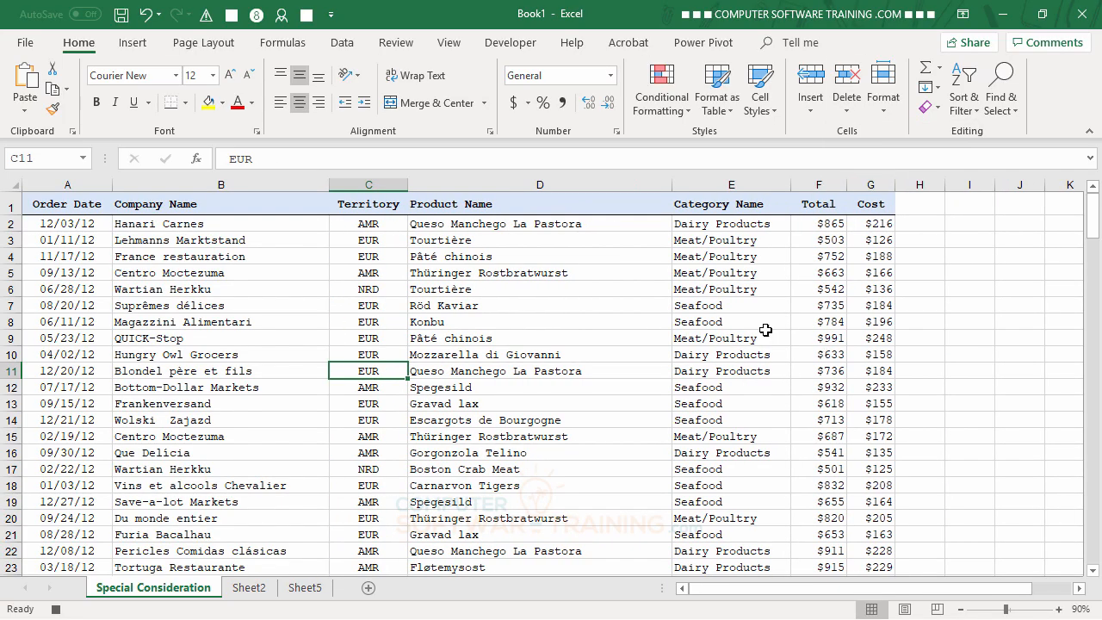
left_click(56, 610)
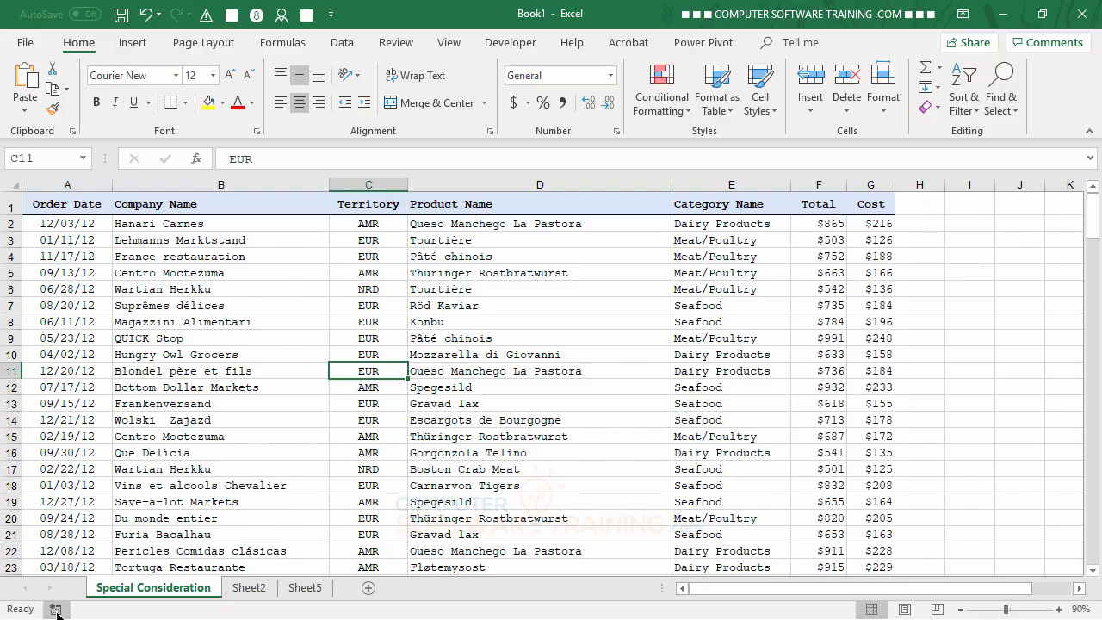
Run the DeleteColumn macro three times from cell B7 to delete the Company Name, Territory and Product Name columns.
left_click(715, 262)
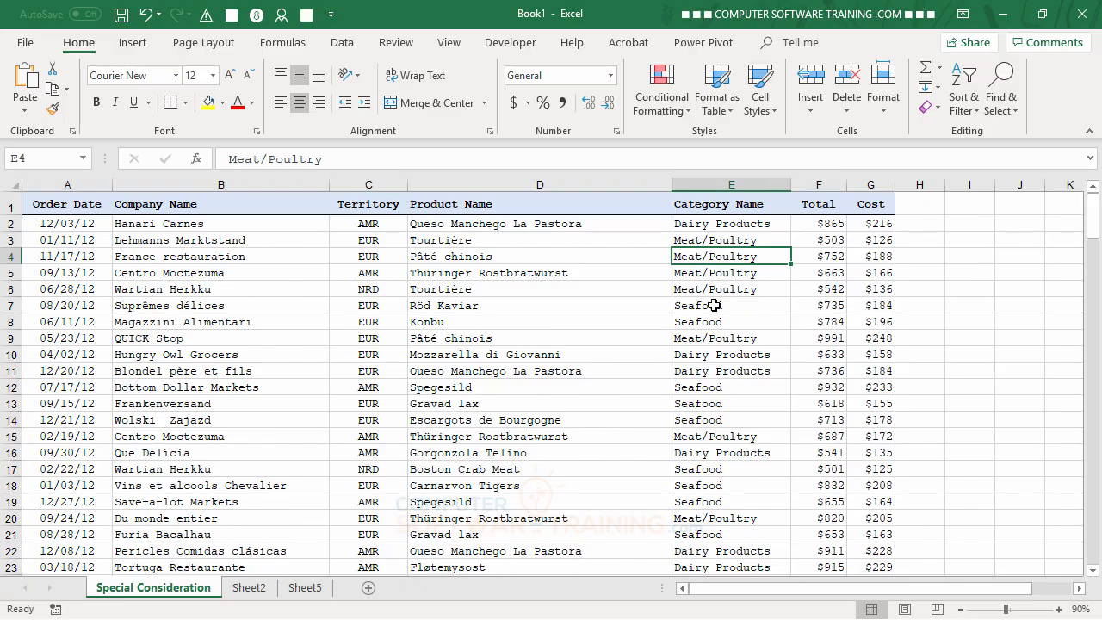
left_click(713, 324)
left_click(474, 321)
left_click(324, 307)
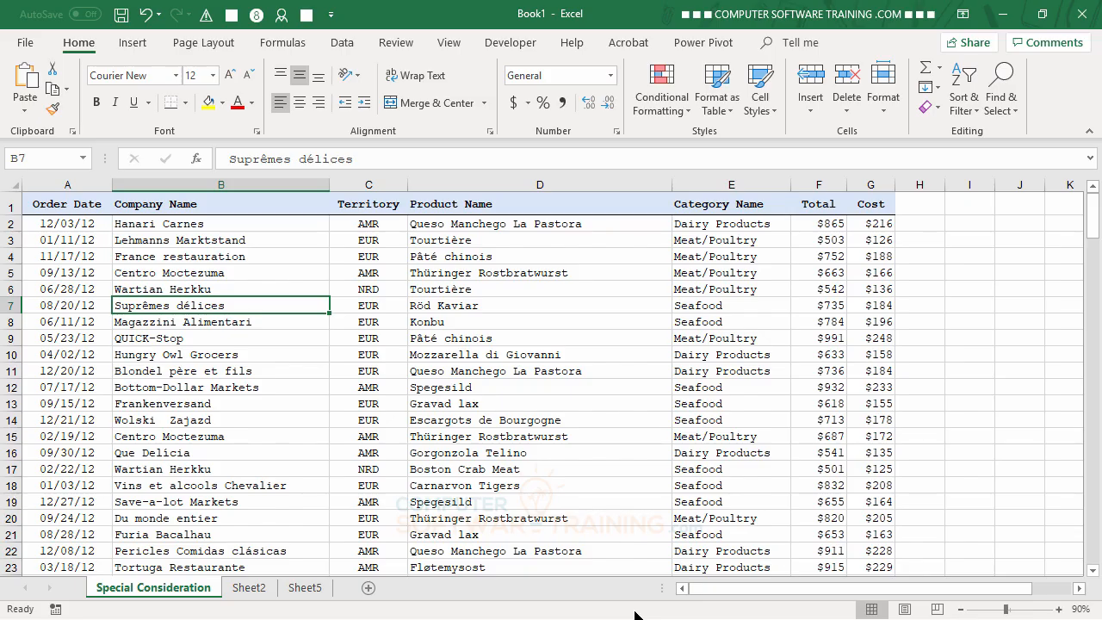
key("ctrl+shift+d")
key("ctrl+shift+d")
key("ctrl+shift+d")
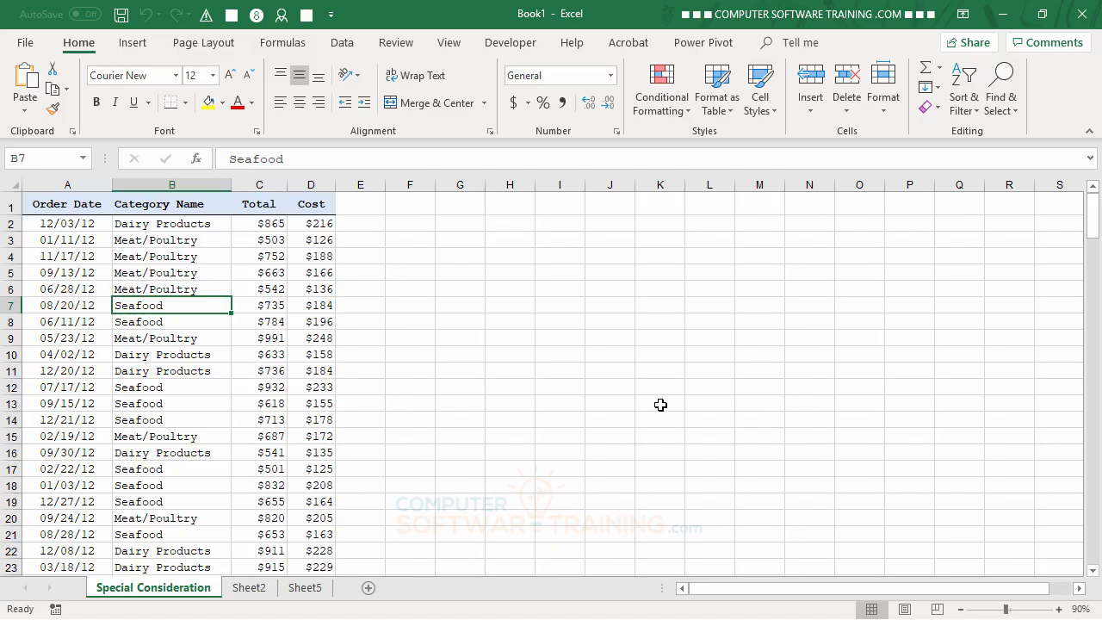
Permanently delete the worksheet Sheet2 from the workbook.
left_click(256, 589)
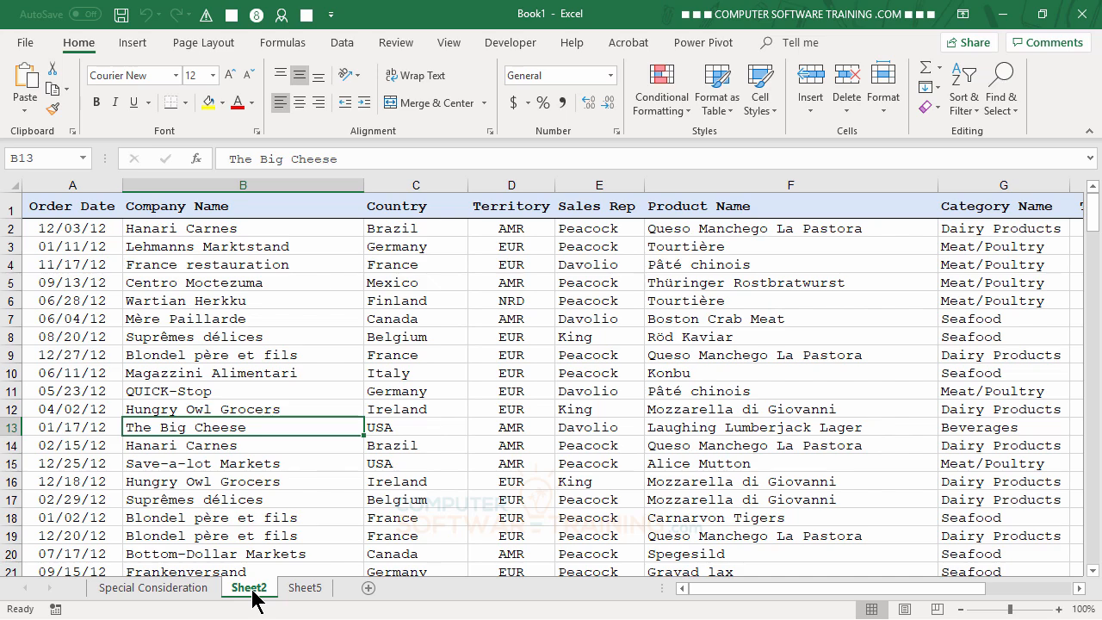
right_click(253, 593)
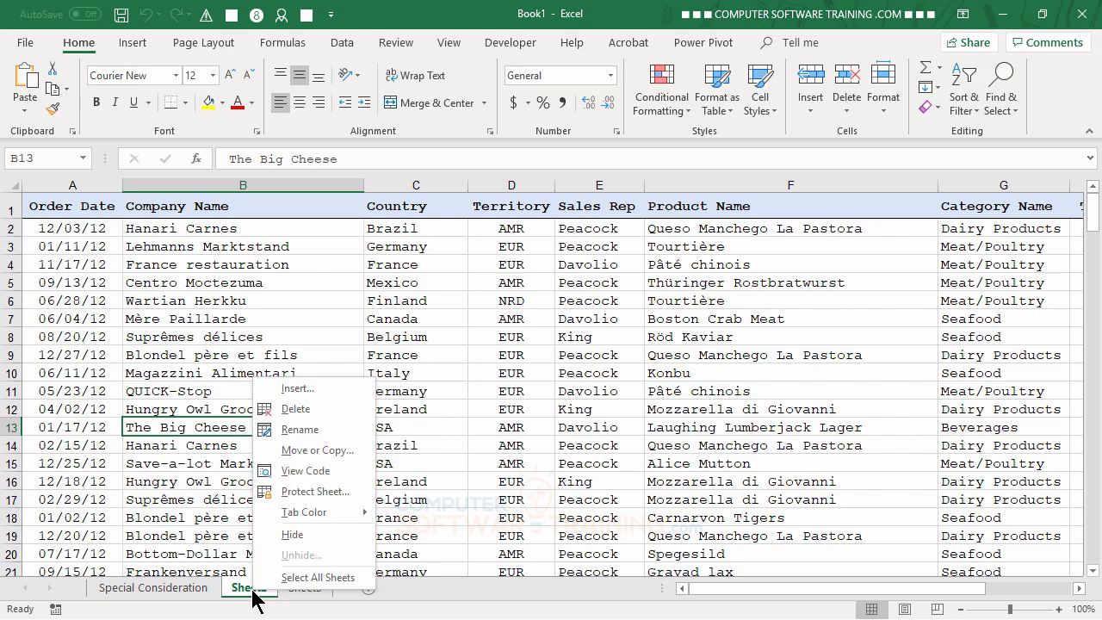
left_click(301, 410)
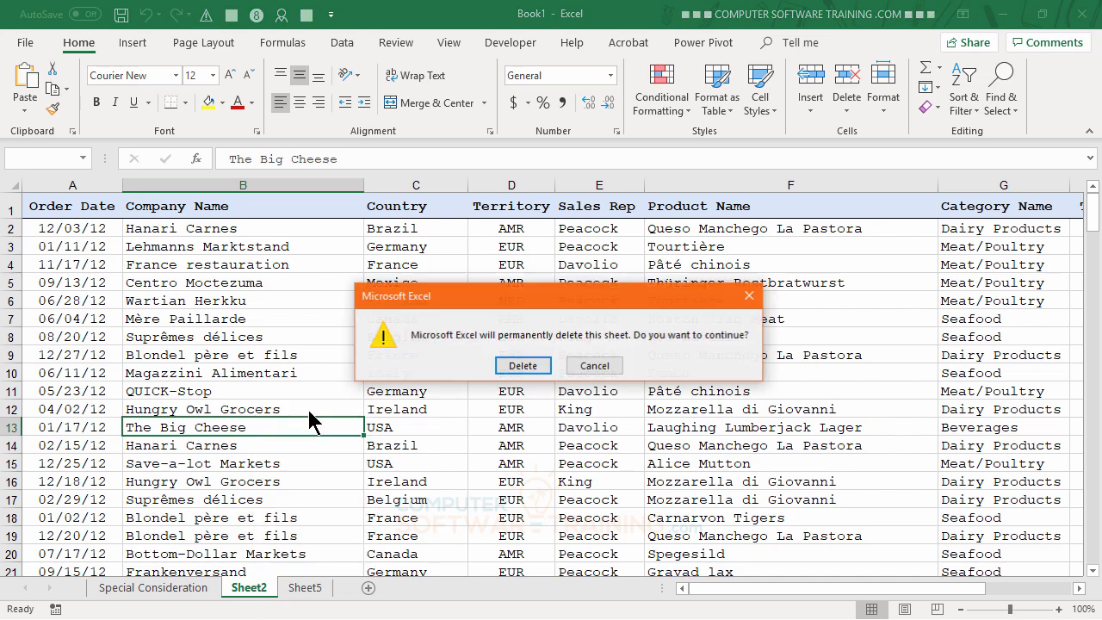
left_click(523, 365)
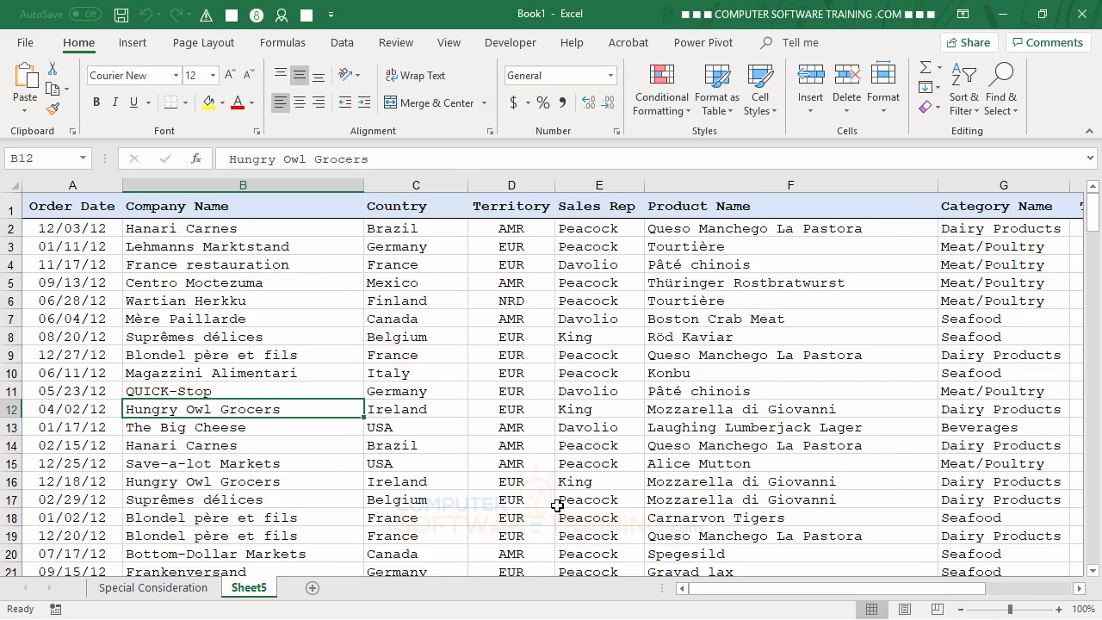
Duplicate Sheet5, place the copy directly after the original, and make the copy the active sheet.
left_click(148, 591)
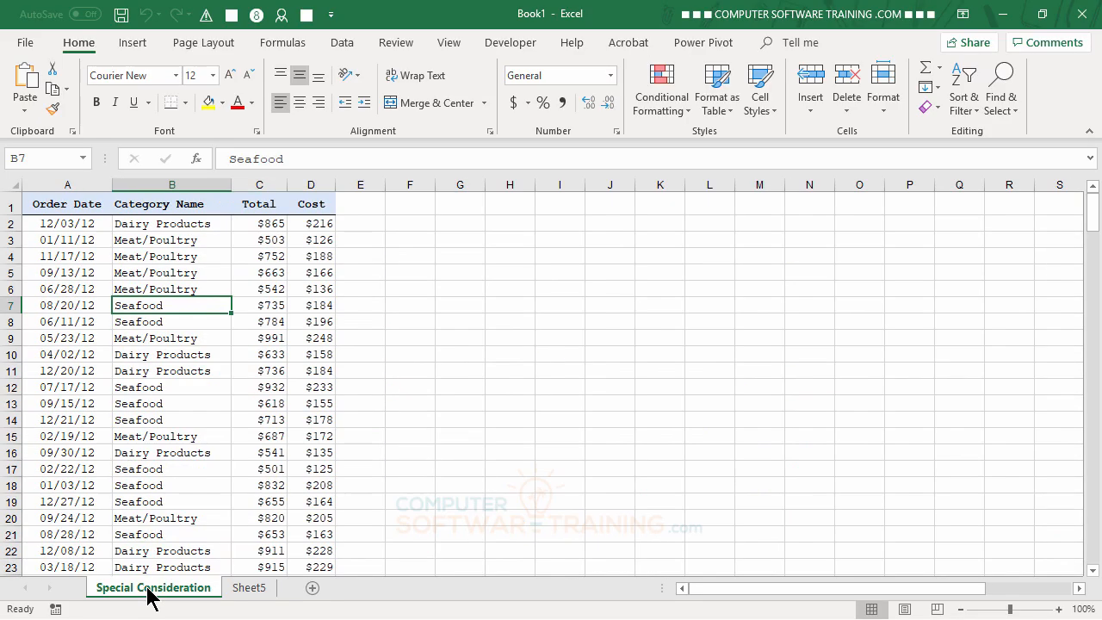
left_click(248, 590)
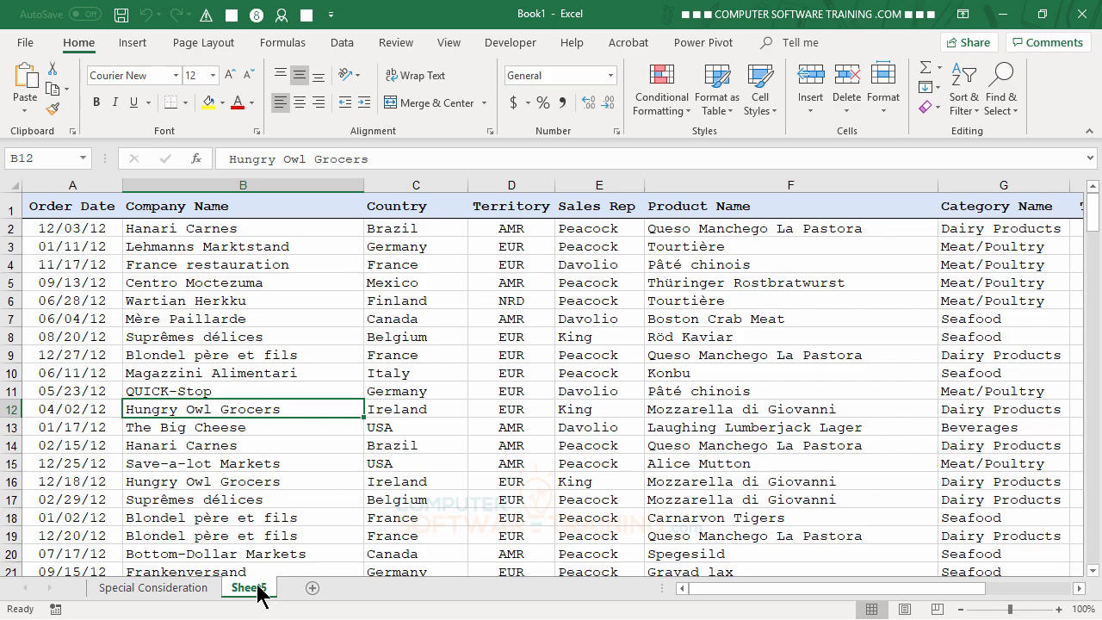
left_click_drag(260, 594, 300, 610, "ctrl")
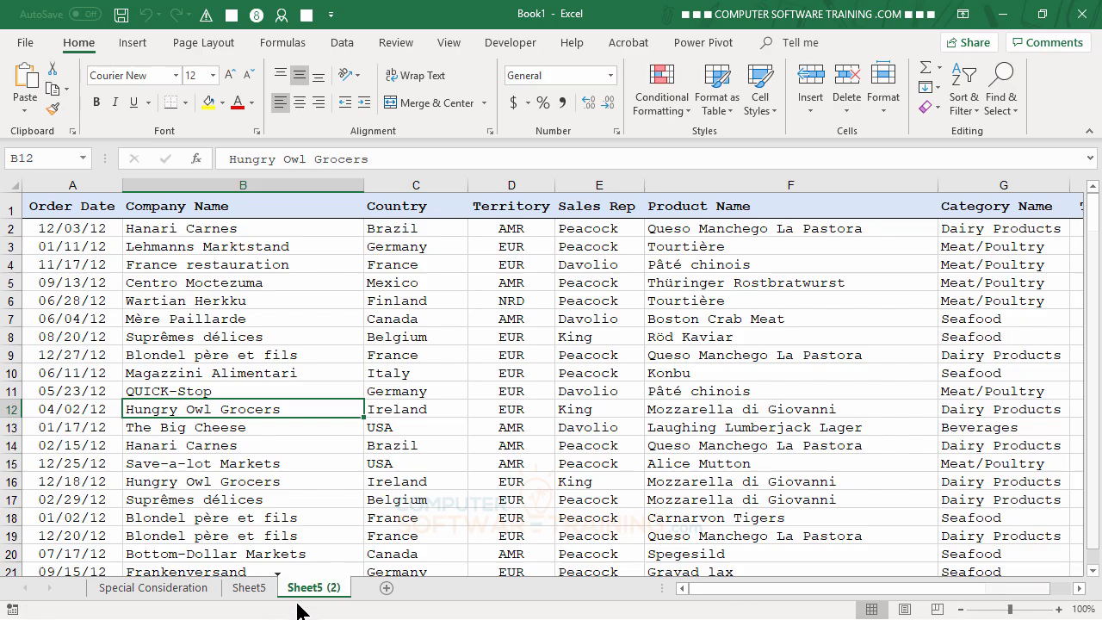
left_click(249, 591)
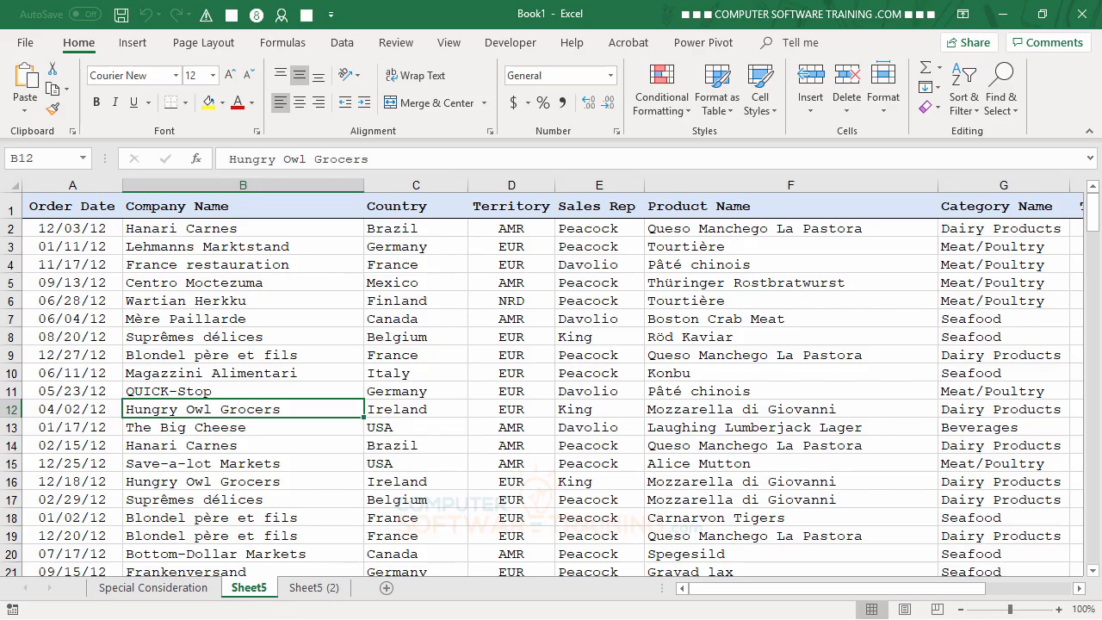
left_click(312, 593)
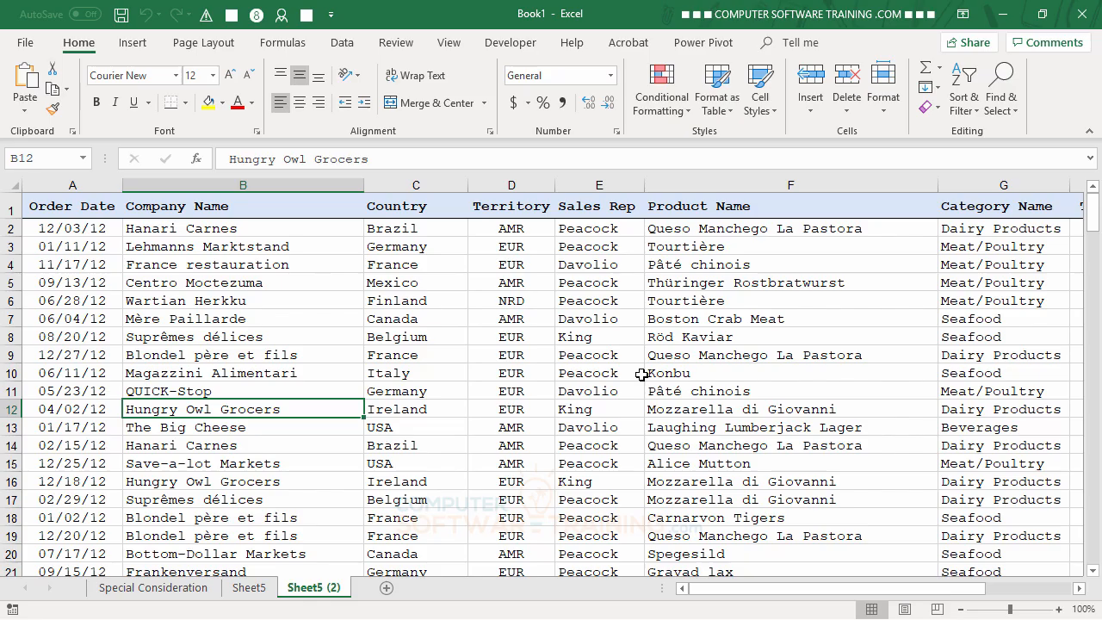
Start recording a macro named DelSheet with shortcut Ctrl+Shift+S, stored in the Personal Macro Workbook.
left_click(513, 45)
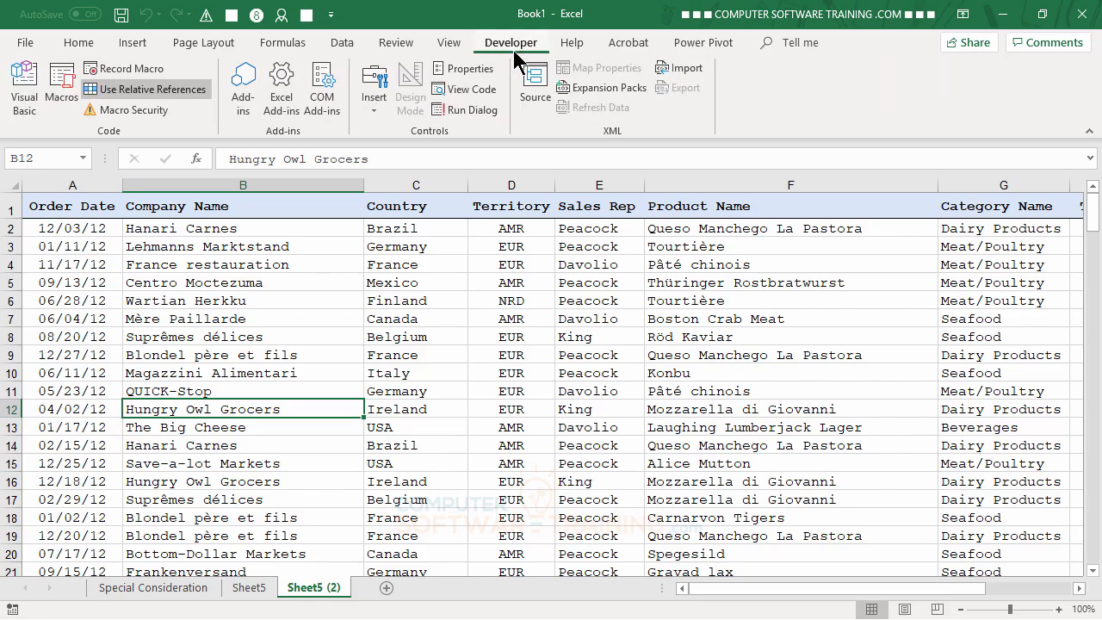
left_click(129, 69)
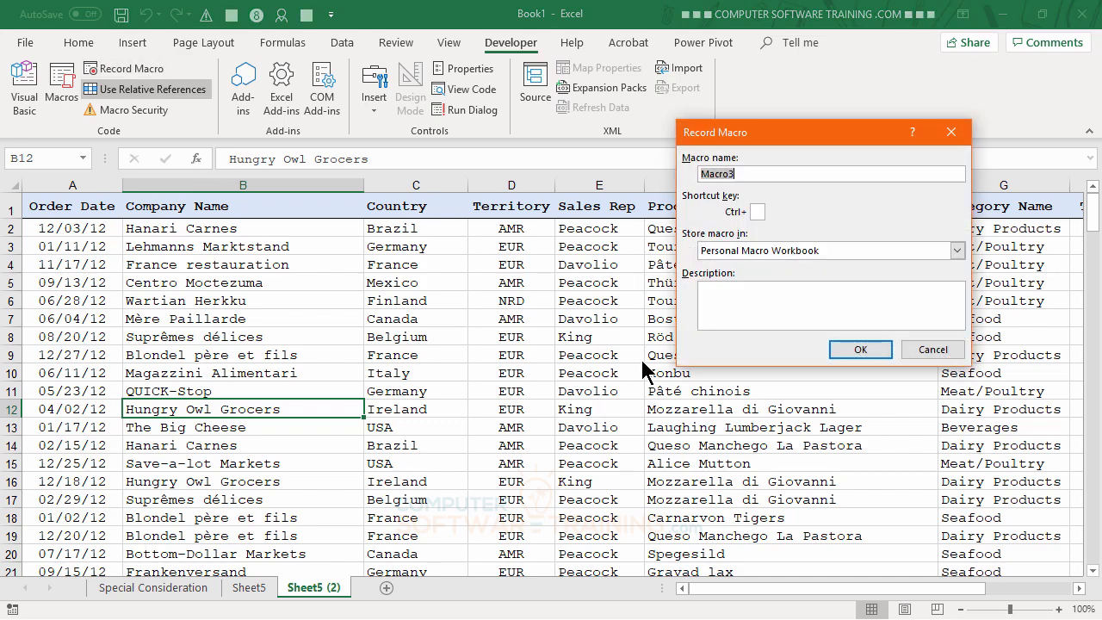
type("De")
type("lSheet")
type("S")
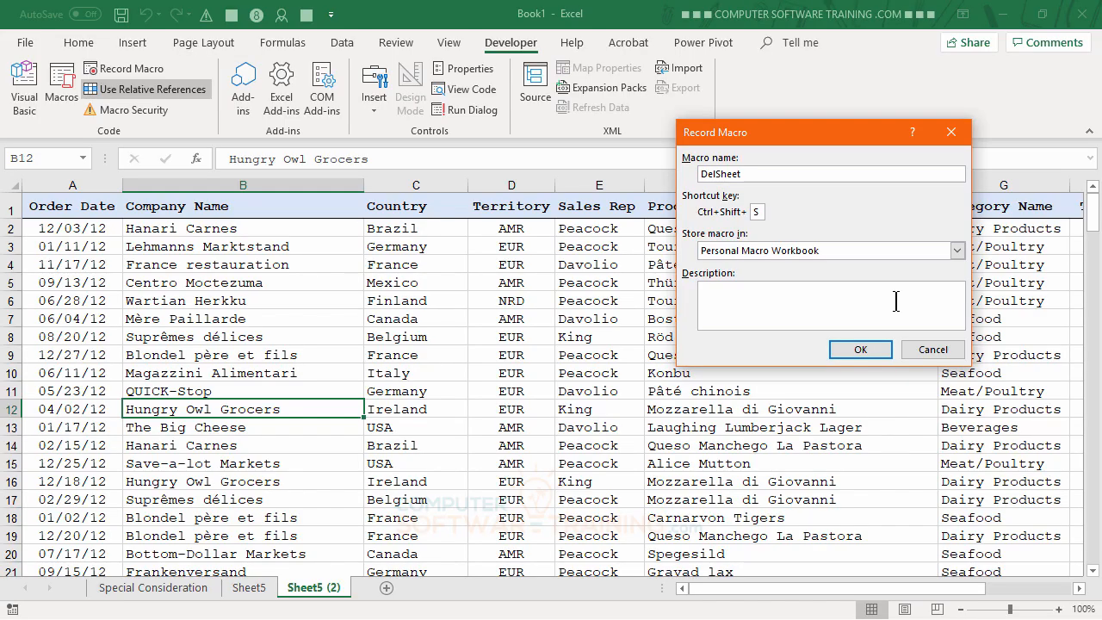
left_click(854, 351)
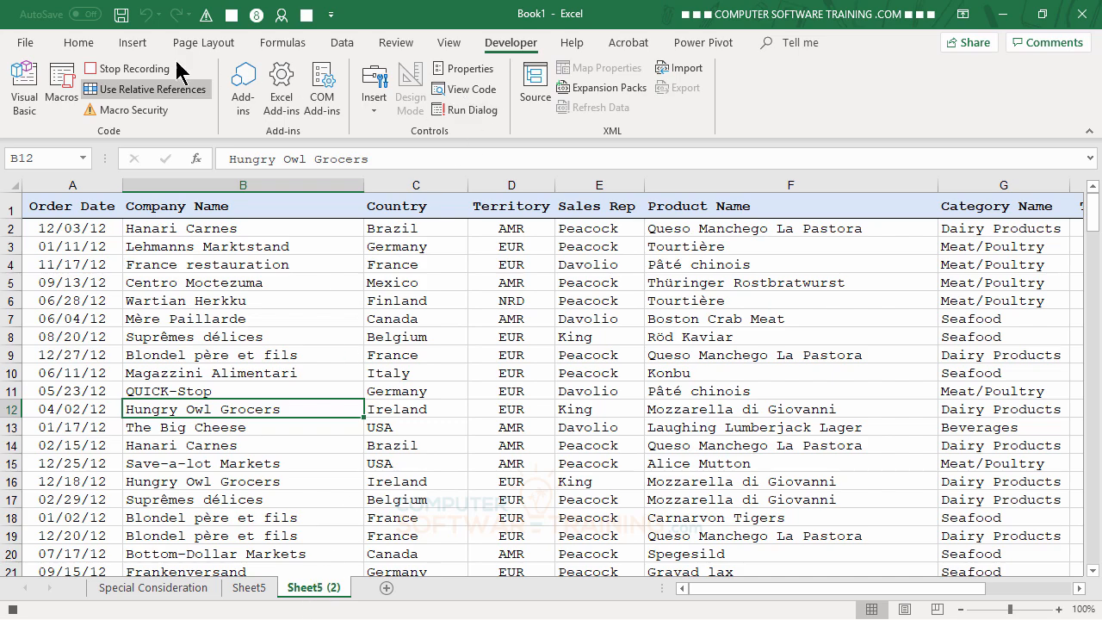
Record permanently deleting the active sheet, Sheet5 (2), in the macro and stop the recording.
left_click(81, 43)
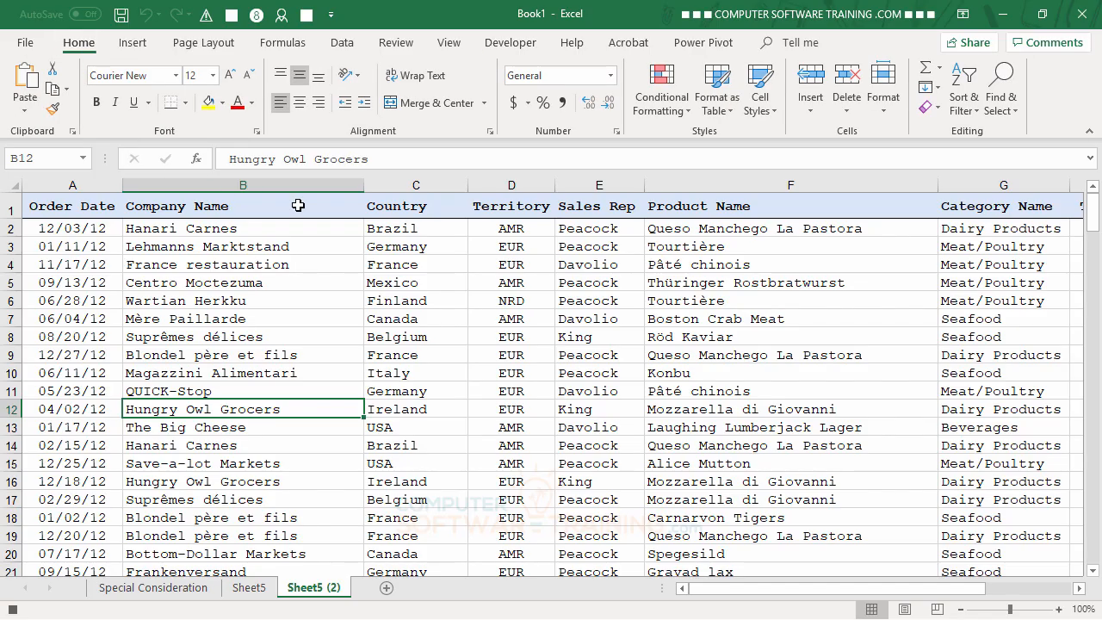
left_click(850, 110)
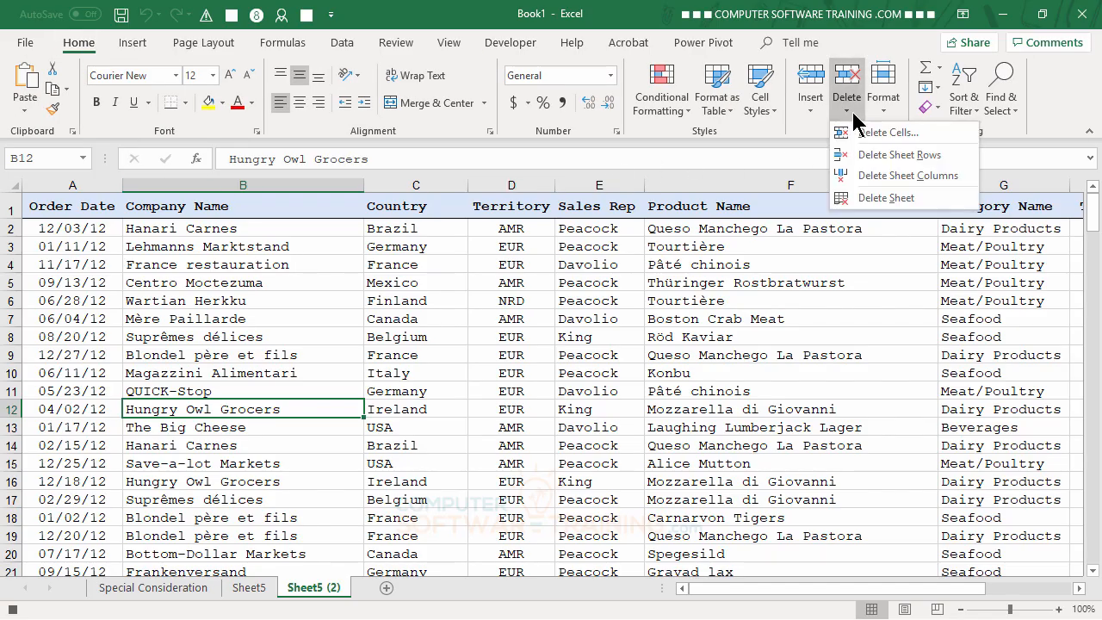
left_click(895, 200)
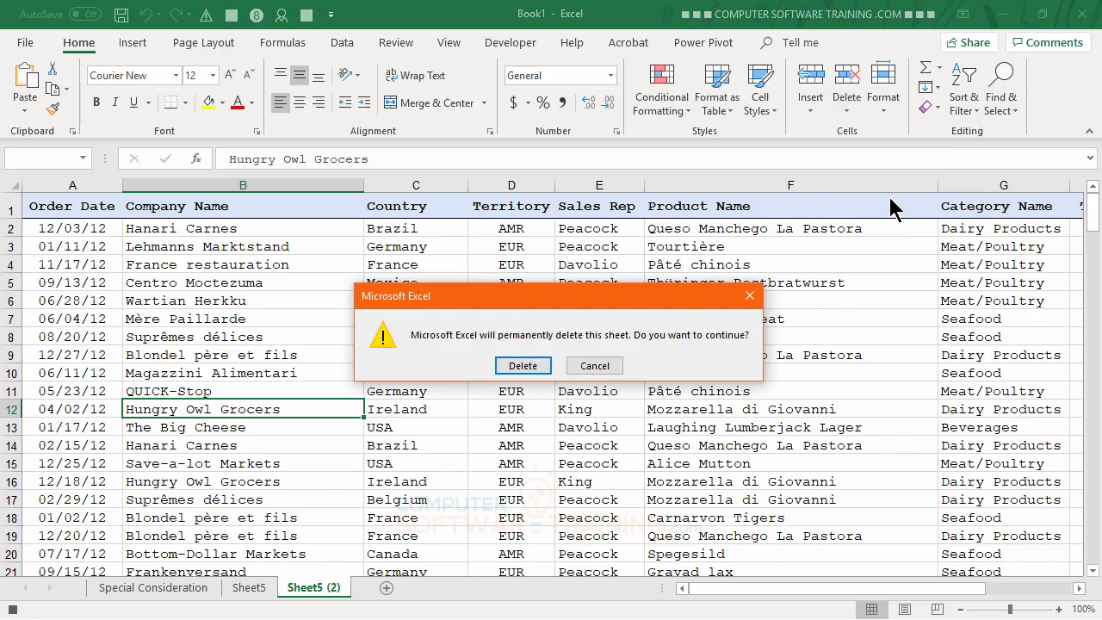
left_click(523, 366)
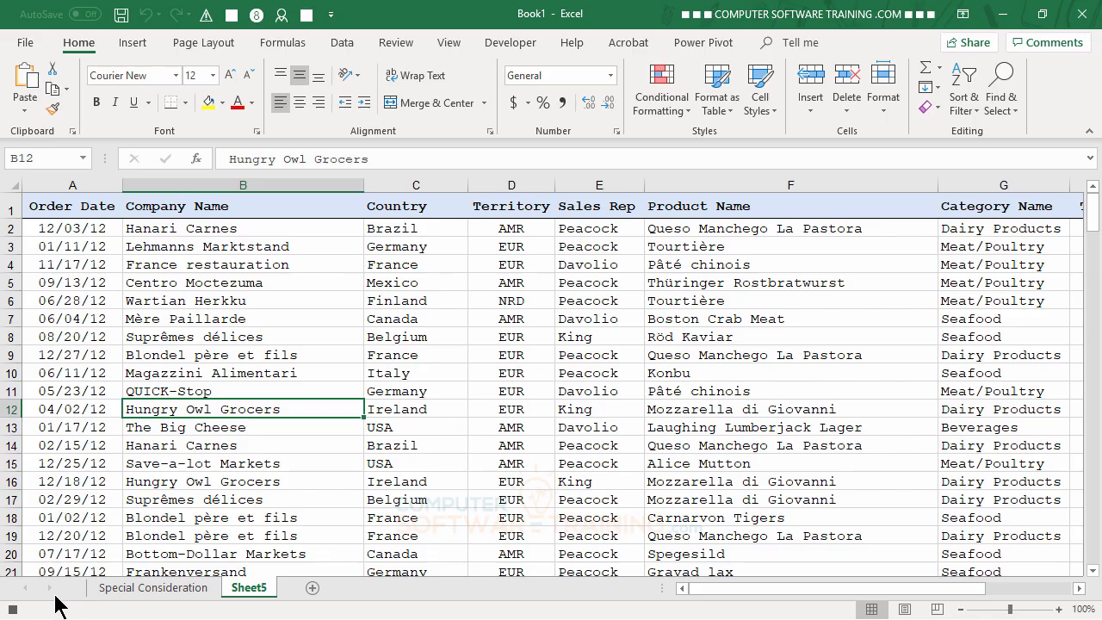
left_click(12, 610)
Permanently delete Sheet5 so that only the Special Consideration sheet remains.
key("alt+h")
key("d")
key("s")
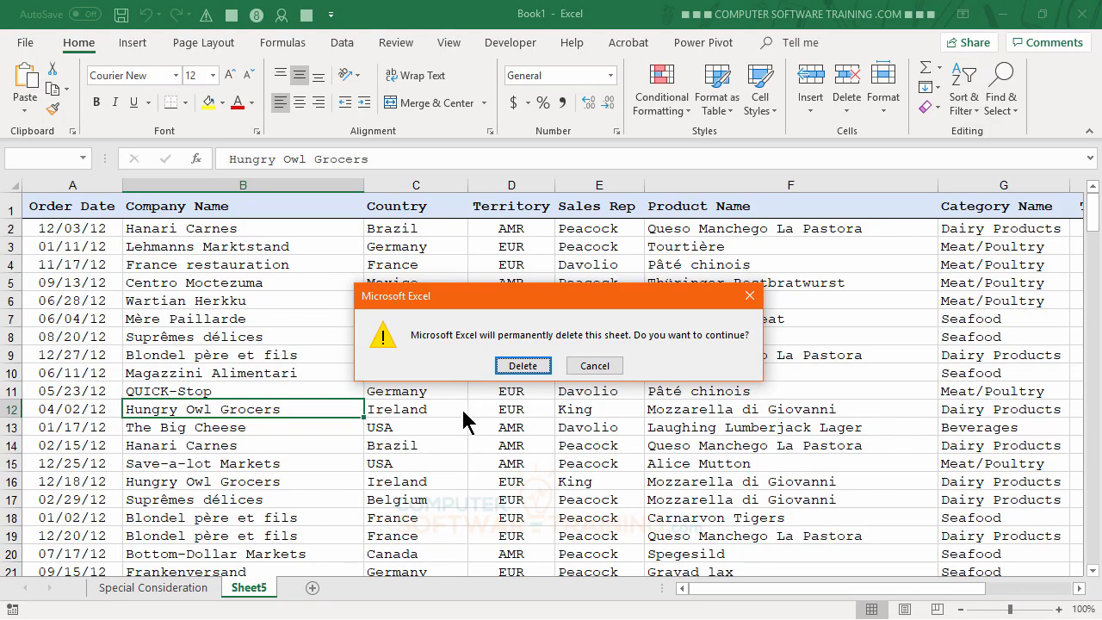
left_click(526, 372)
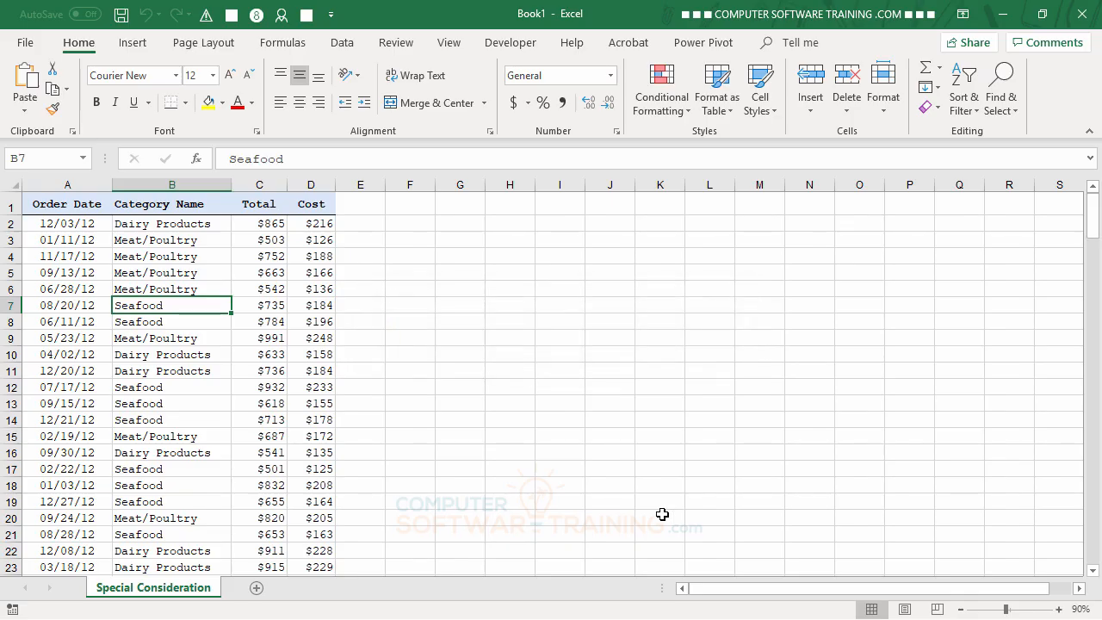